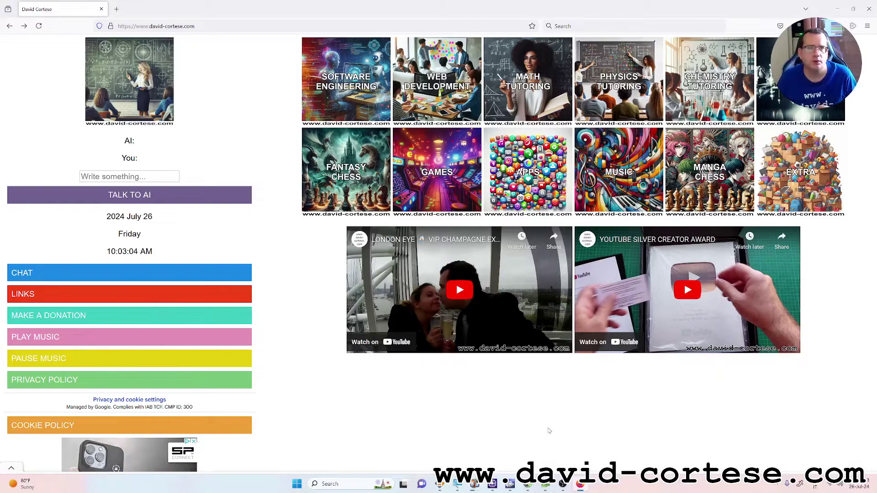
Step: Navigate the site from Software Engineering into the C Programming tutorial list
click(351, 95)
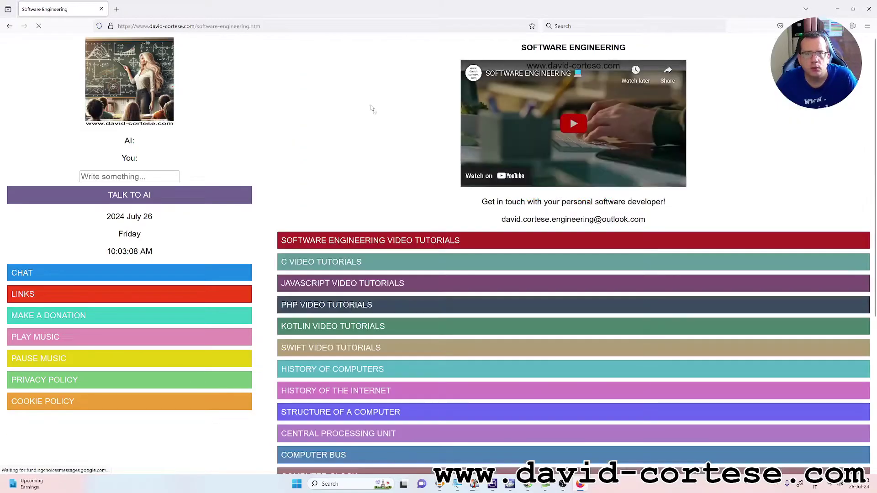
scroll(406, 166, down, 1)
scroll(405, 166, down, 2)
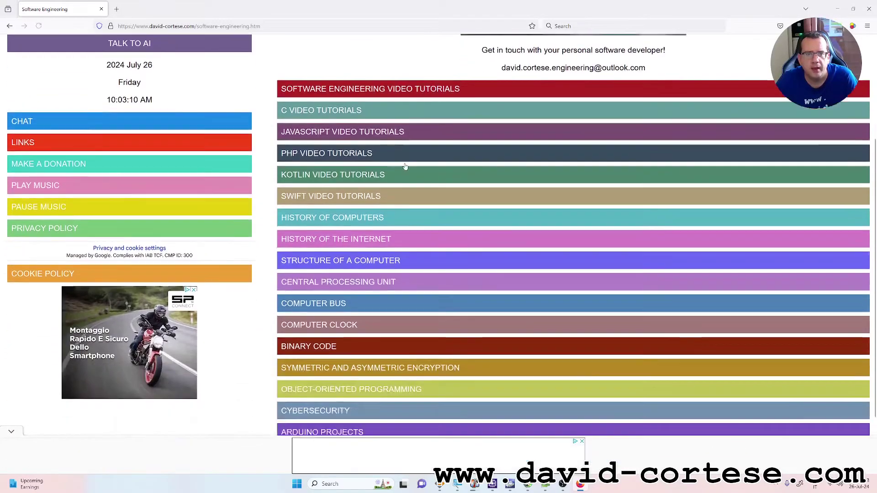
scroll(406, 167, down, 1)
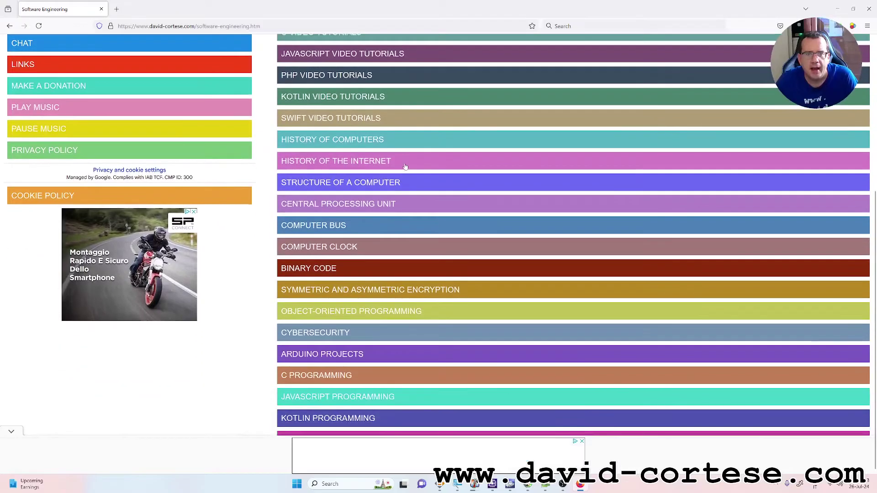
click(359, 376)
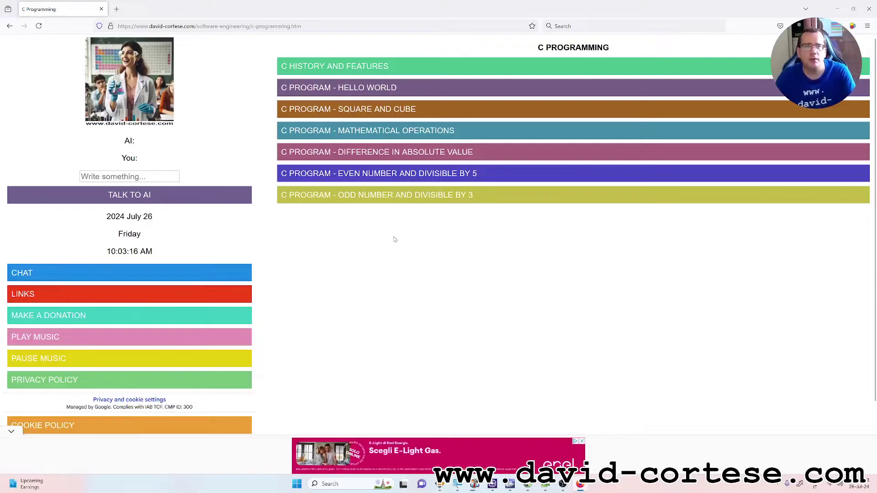
Step: View the odd-number PDF, minimize Firefox, magnify the screen and start a new Code::Blocks project
click(390, 201)
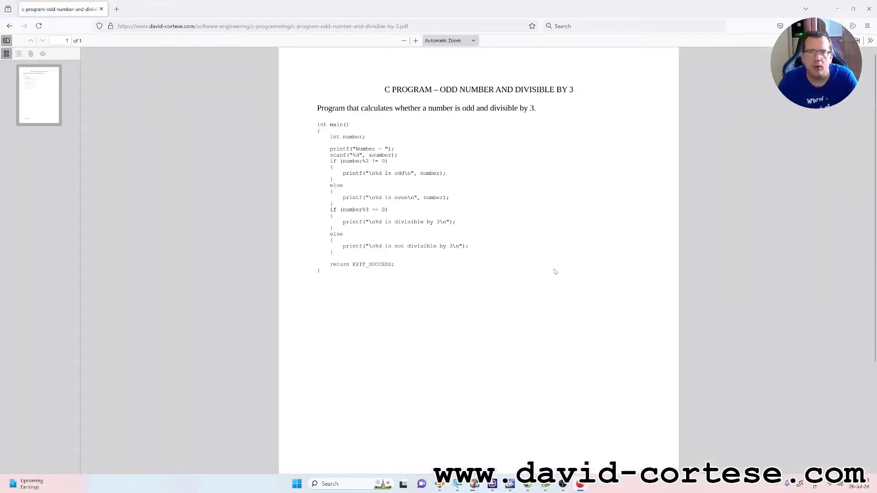
scroll(555, 272, up, 2)
scroll(555, 272, up, 1)
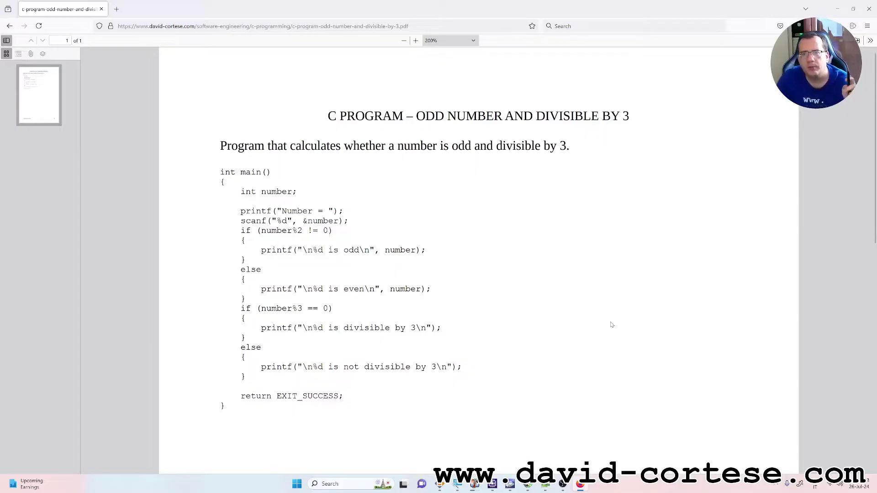
mouse_move(874, 137)
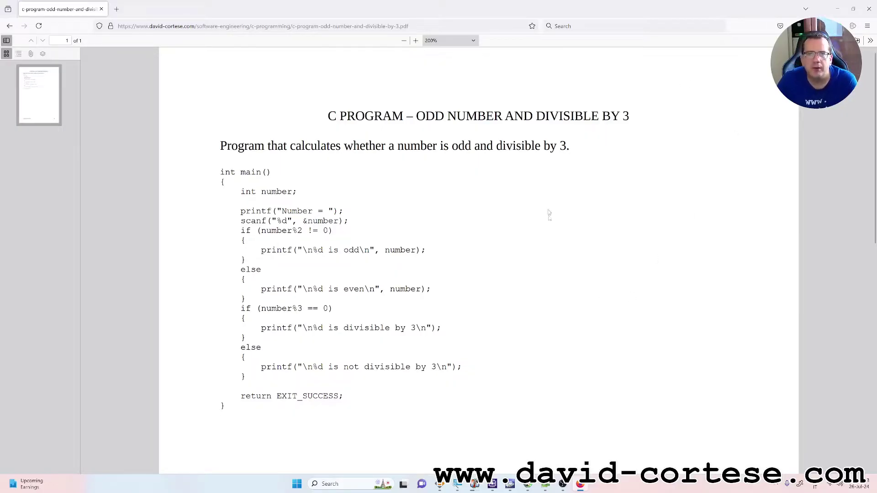
click(838, 9)
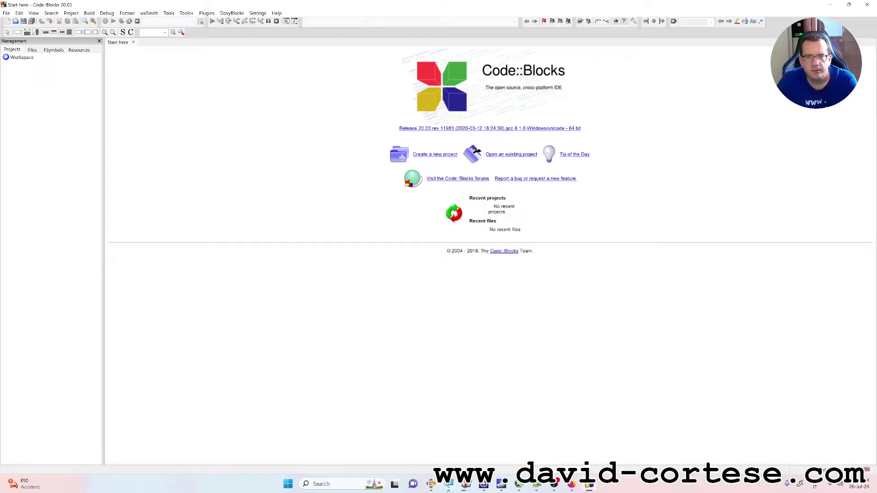
key(super+plus)
key(super+plus)
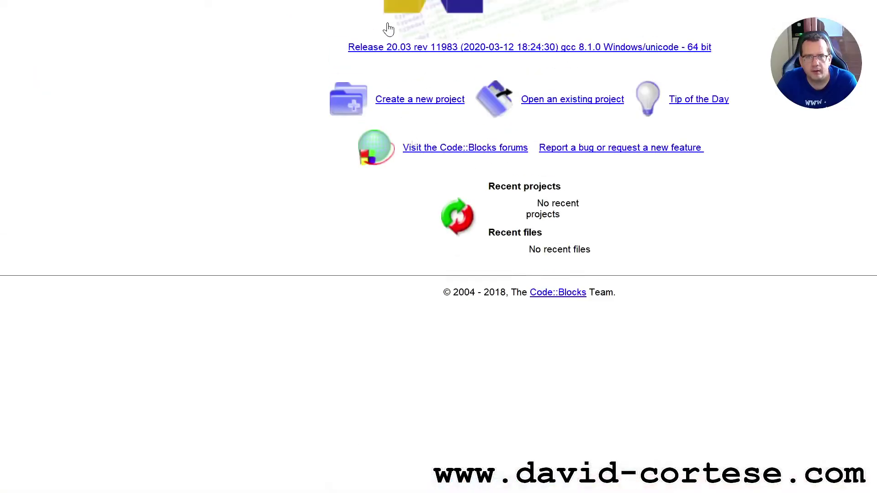
click(402, 103)
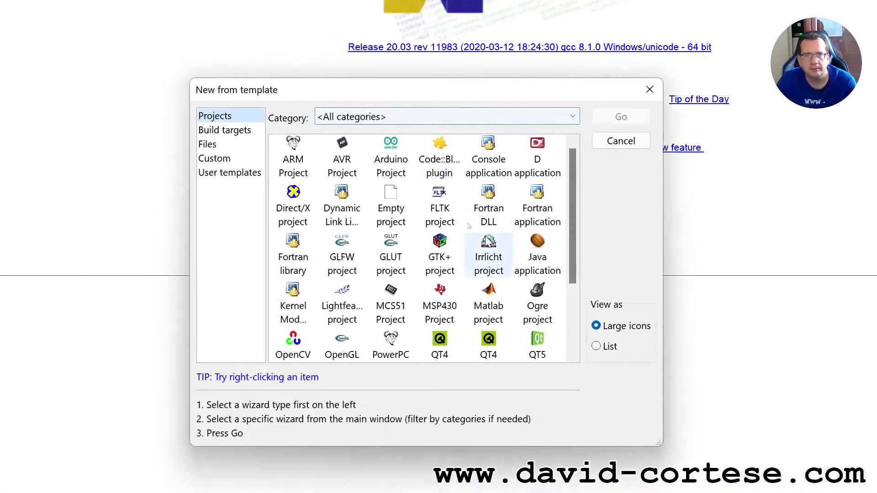
Step: Create a C console application titled odd-number-and-divisible-by-3 via the wizard and finish it
double_click(488, 158)
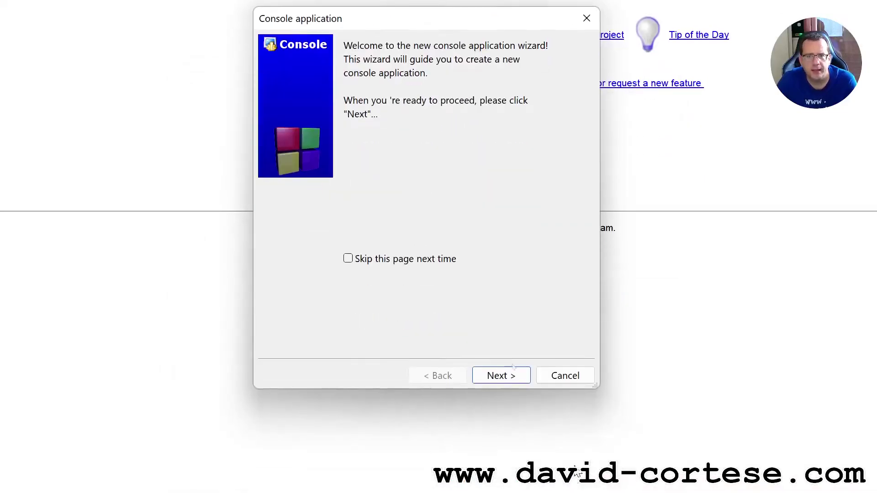
click(501, 376)
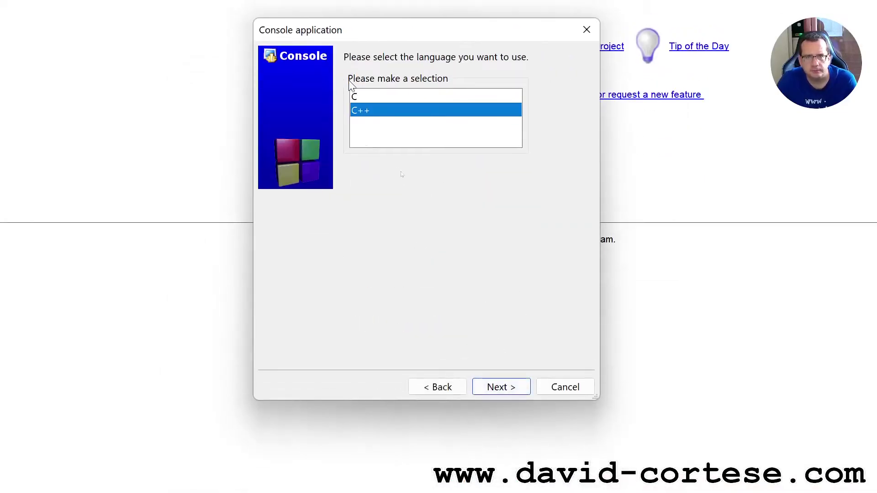
click(367, 97)
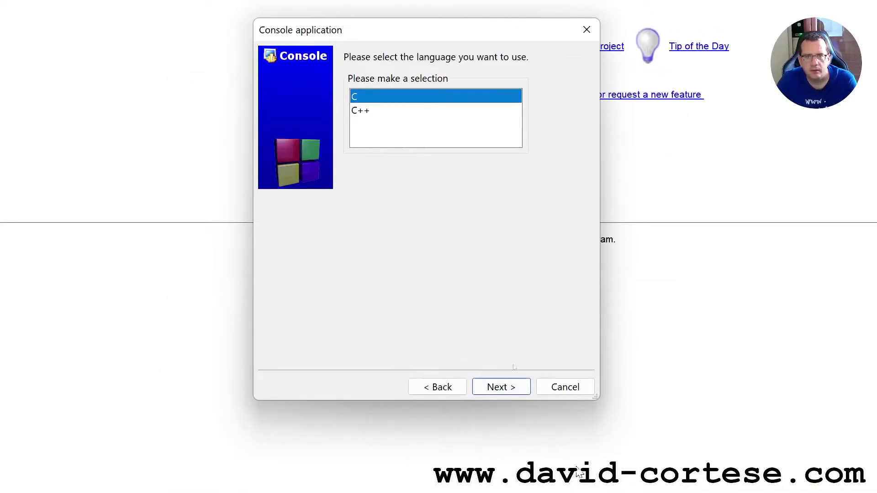
click(501, 387)
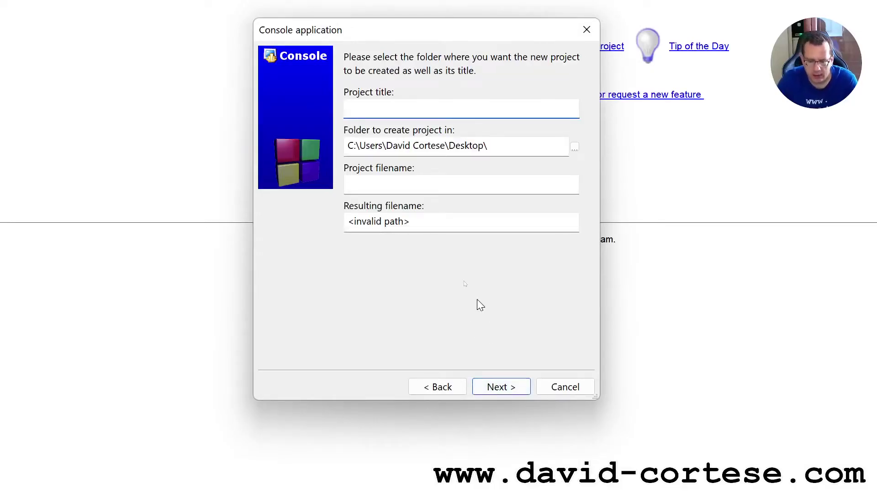
text(odd-)
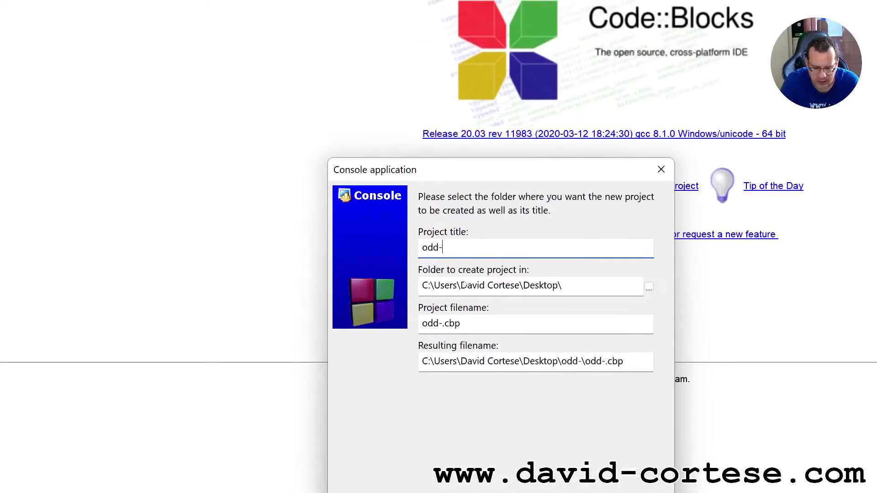
text(number)
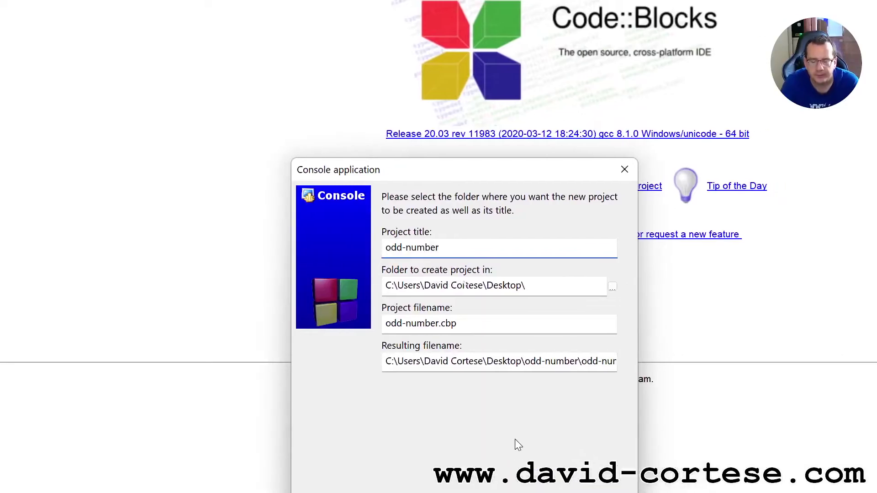
text(-)
text(a)
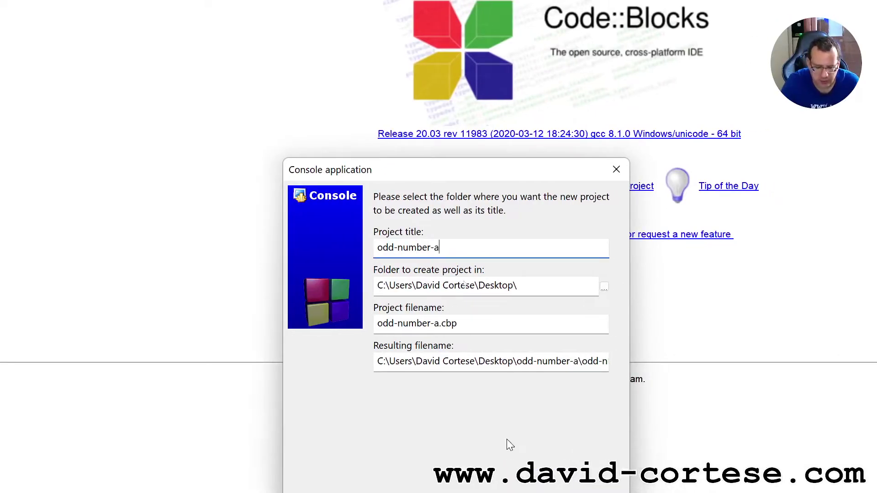
text(nd-)
text(di)
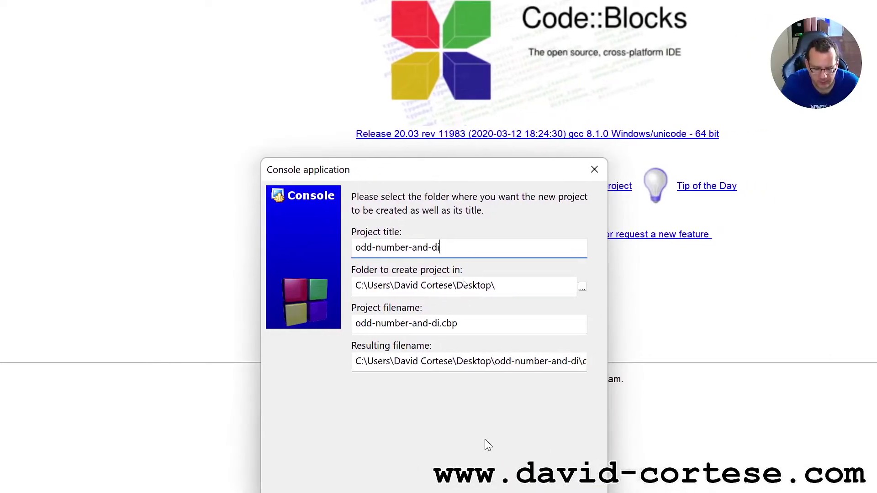
text(visibl)
text(e)
text(-)
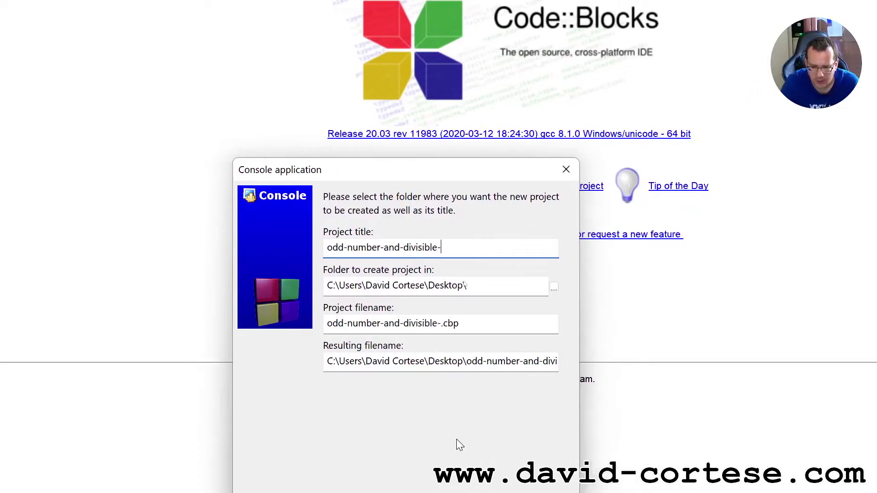
text(by)
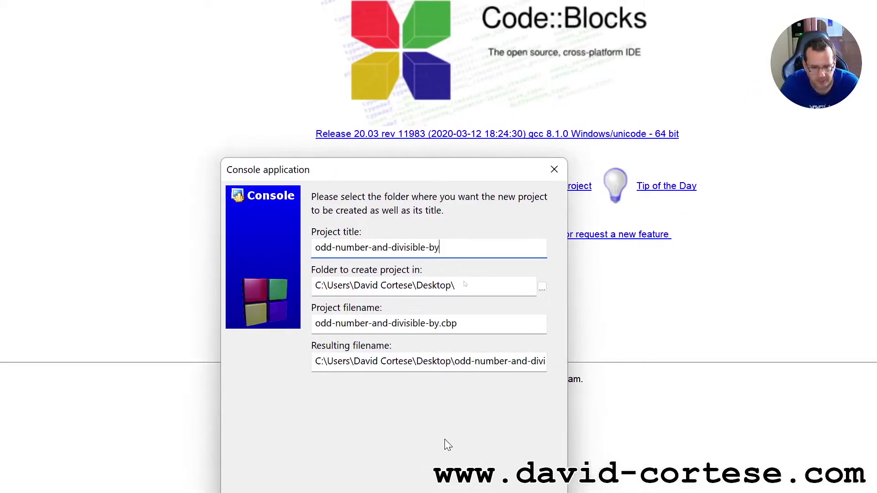
text(-3)
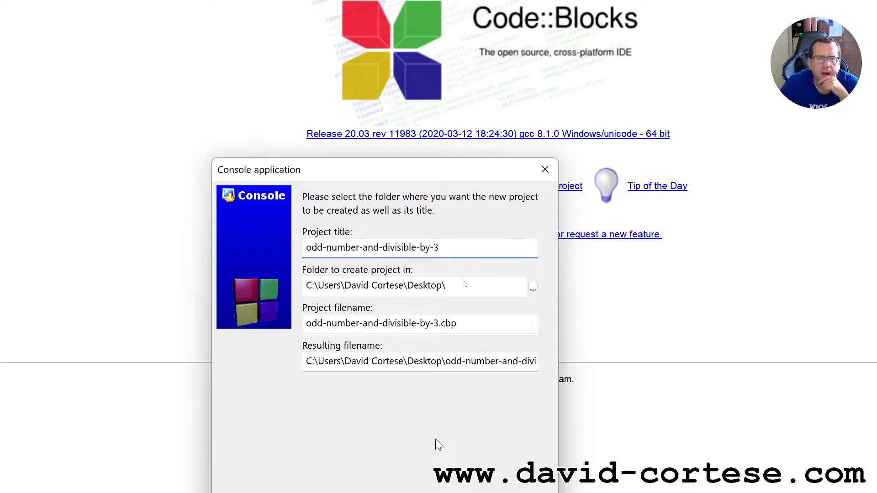
click(456, 473)
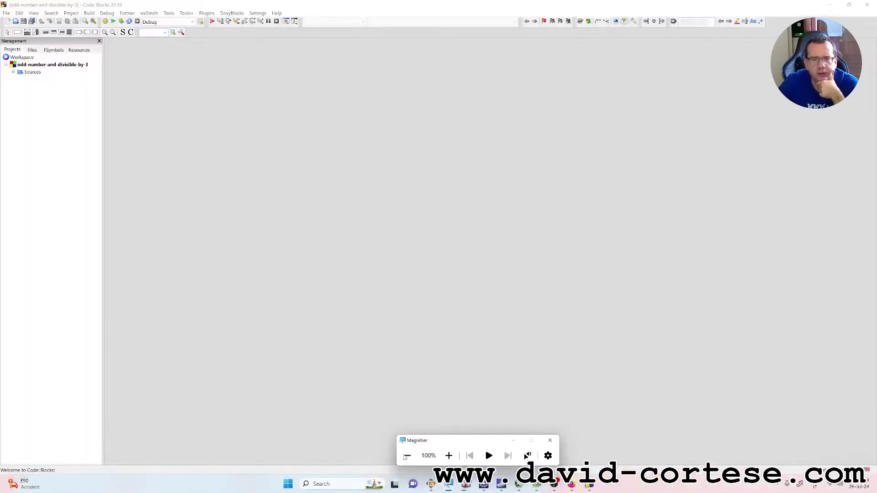
Step: Expand Sources, open main.c in the editor and move the caret to main's return statement
click(406, 456)
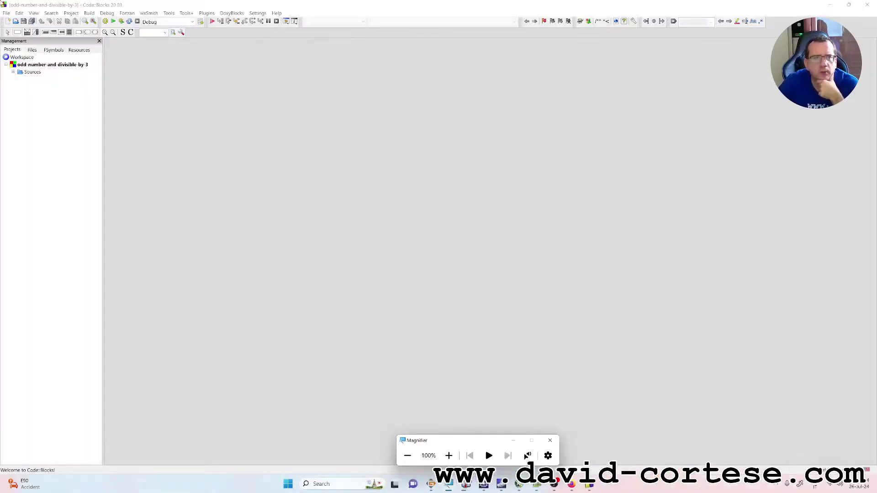
click(30, 72)
double_click(27, 73)
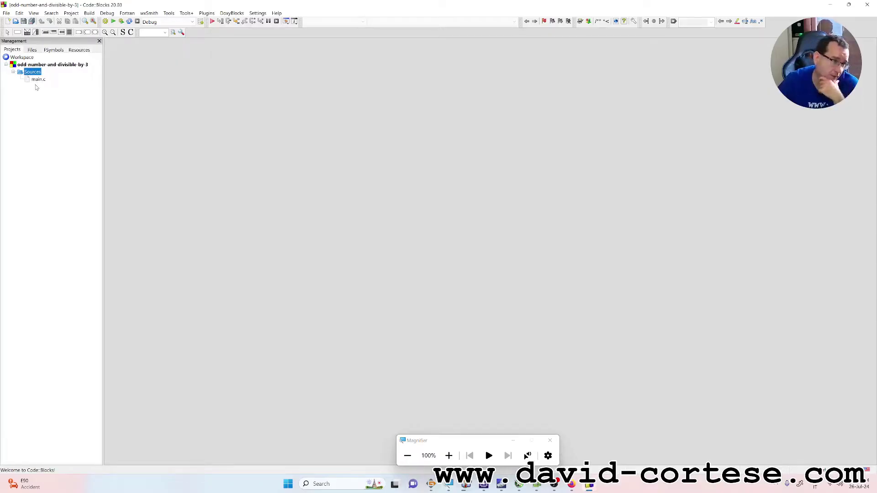
double_click(39, 80)
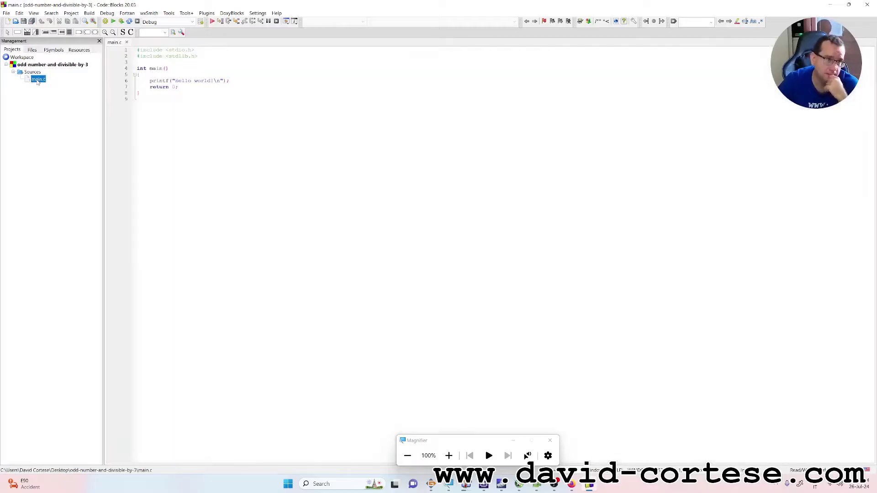
click(194, 121)
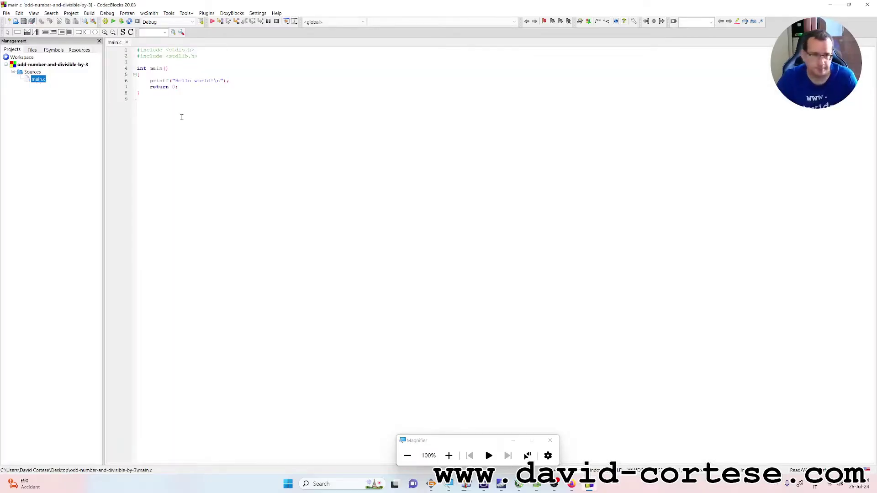
scroll(194, 121, up, 2)
scroll(194, 121, up, 2)
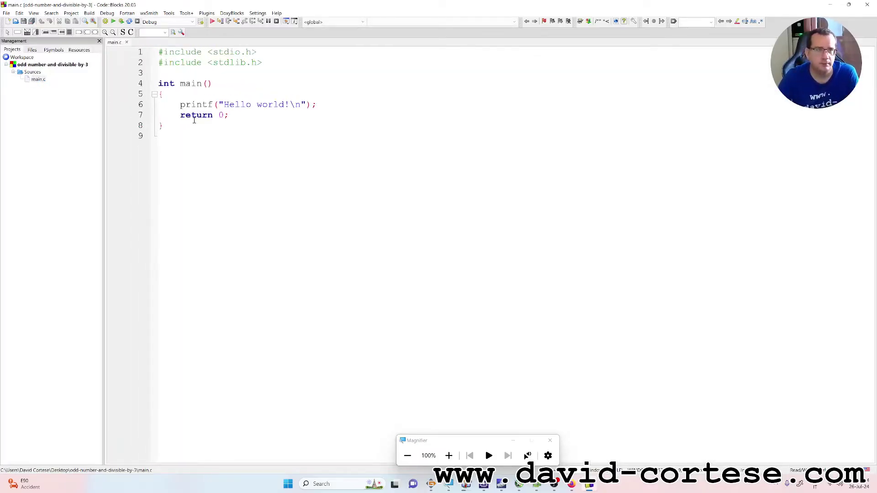
scroll(194, 120, up, 2)
scroll(193, 121, up, 2)
scroll(194, 121, up, 2)
scroll(194, 121, up, 1)
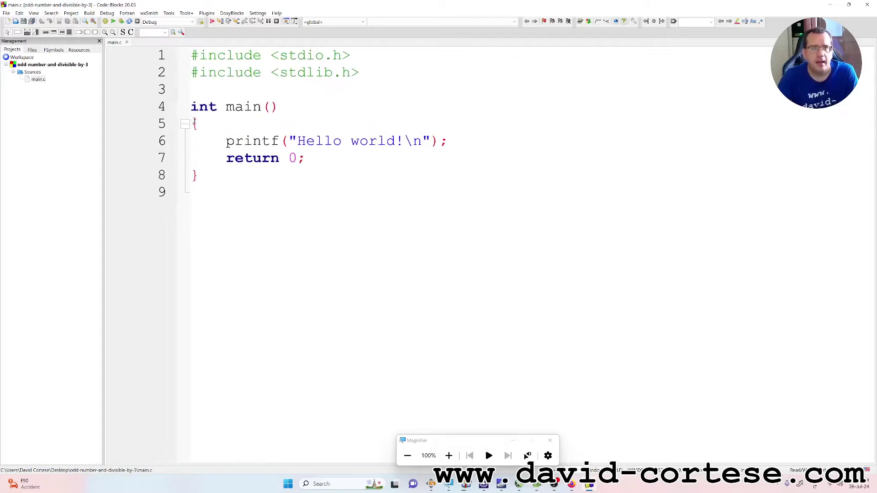
scroll(194, 120, up, 2)
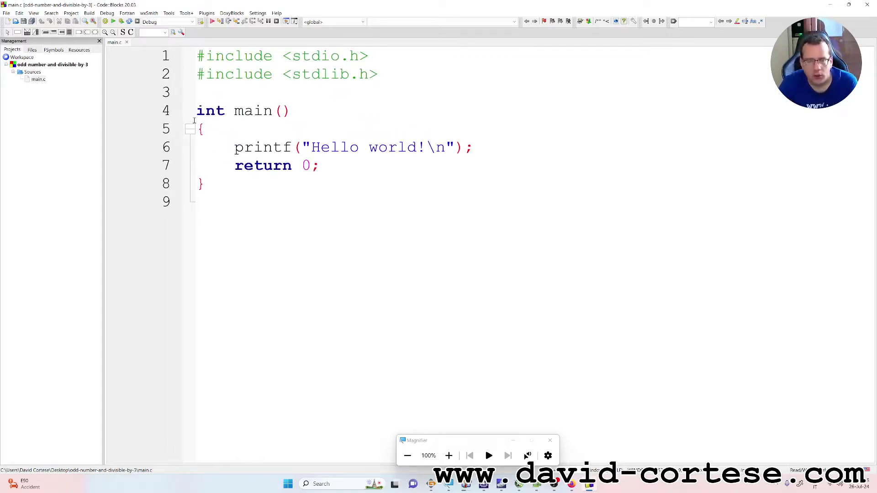
key(Down)
key(Down)
key(Down)
key(Down)
Step: Replace the 0 in main's return statement with EXIT_SUCCESS
key(Right)
key(Right)
key(Right)
key(Right)
key(Right)
key(Right)
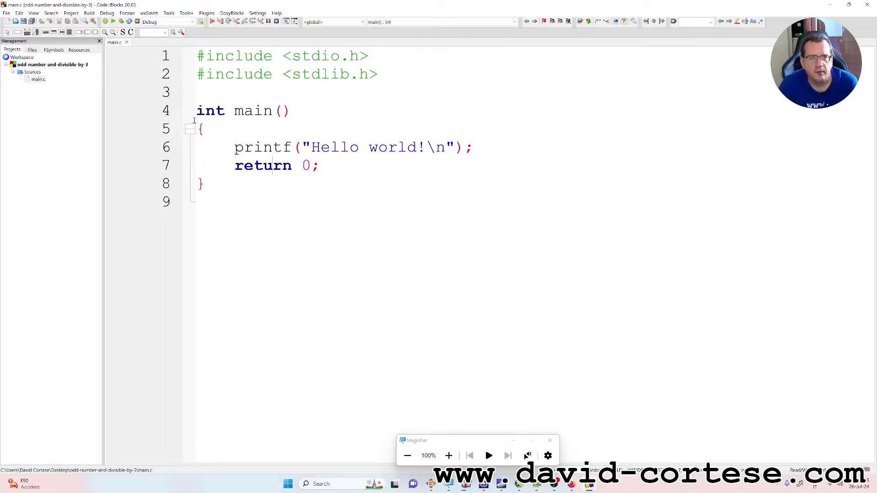
key(Right)
key(Right)
key(Delete)
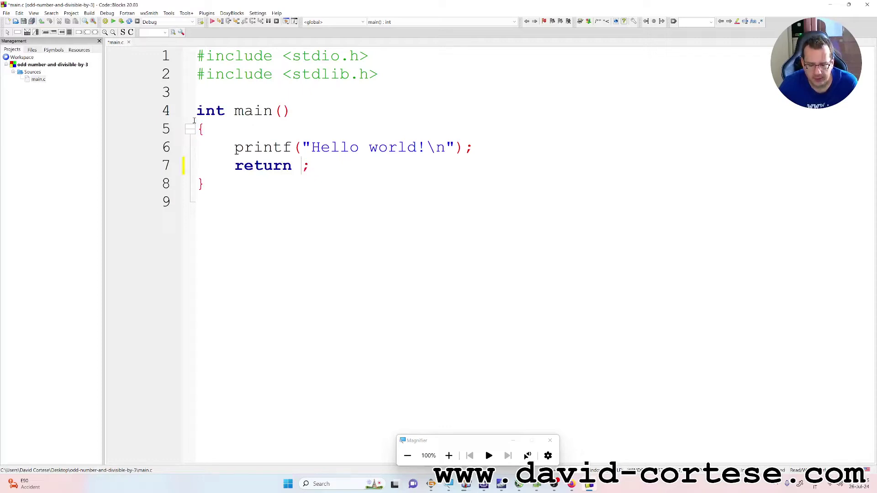
text(E)
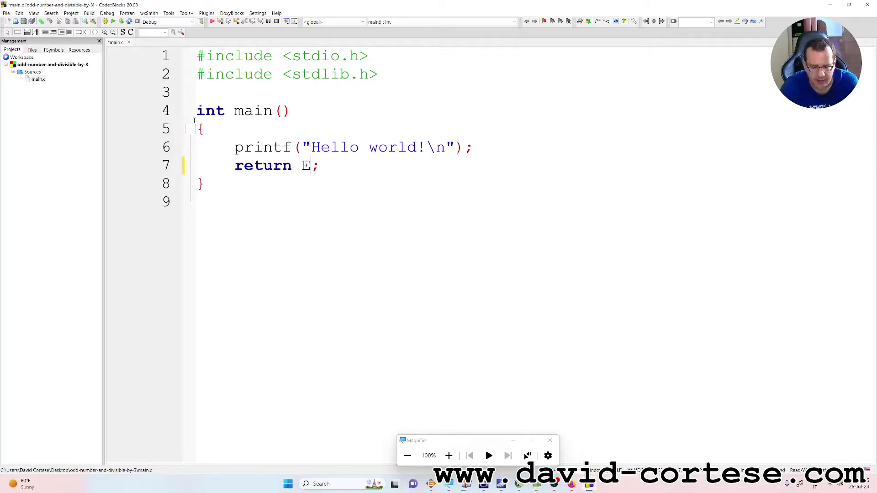
text(XIT_S)
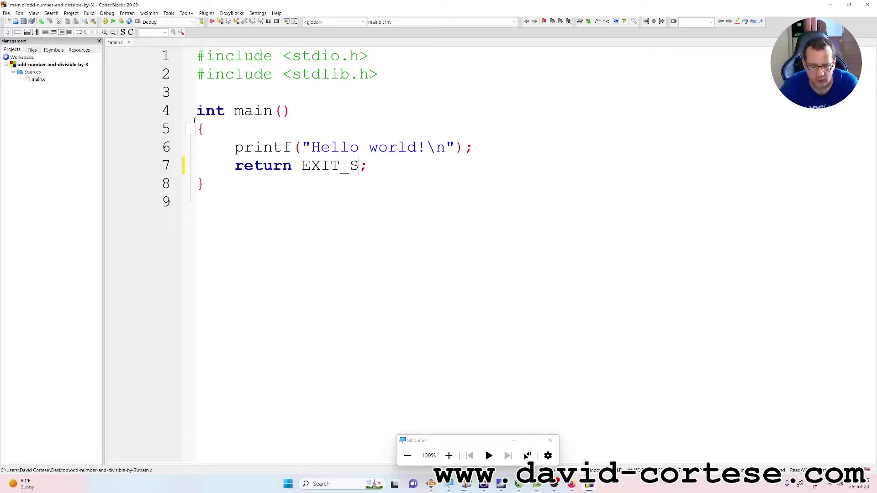
text(UCCESS)
Step: Select and delete the Hello world printf line
key(Up)
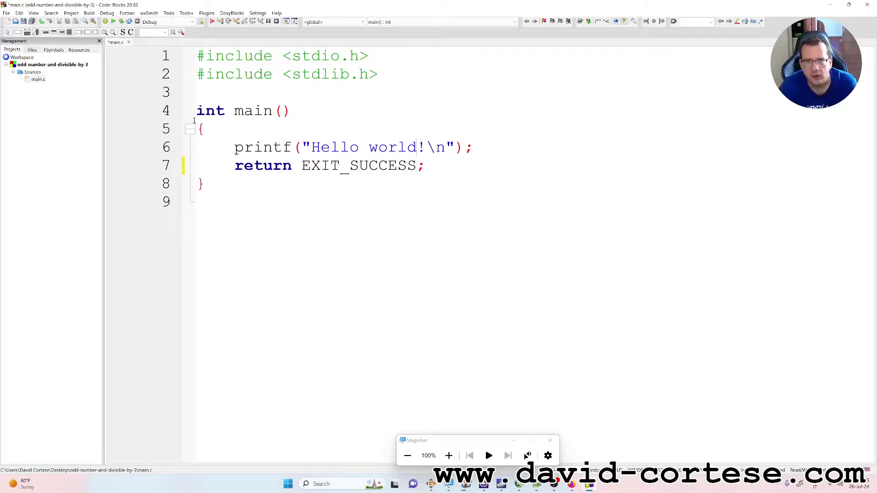
key(Home)
key(shift+End)
key(Delete)
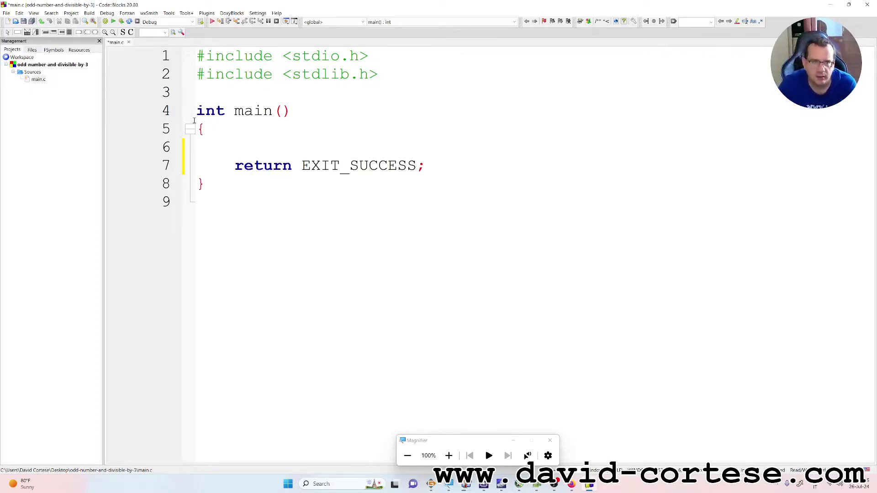
Step: Declare int number; at the start of main, followed by blank lines
key(Return)
key(Up)
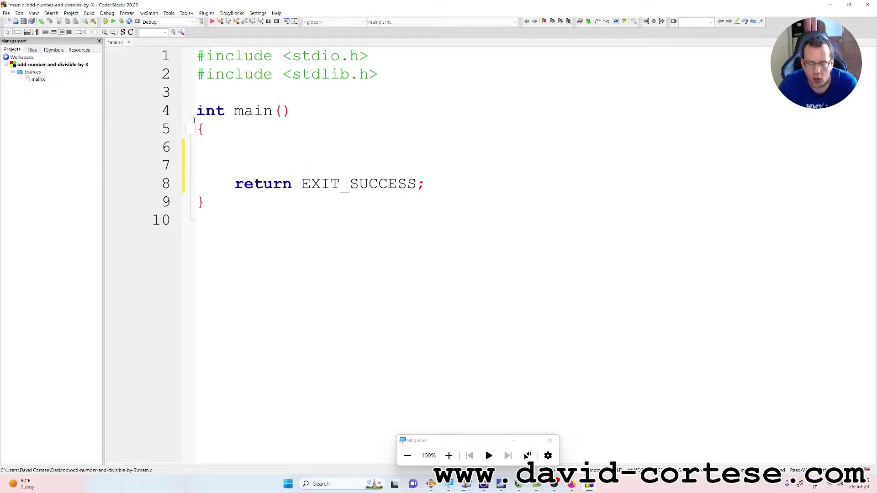
key(Tab)
text(in)
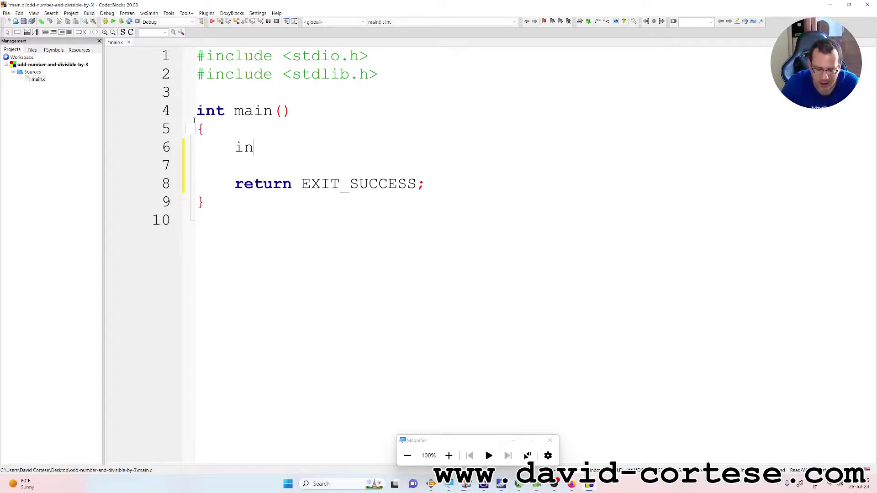
text(t numbe)
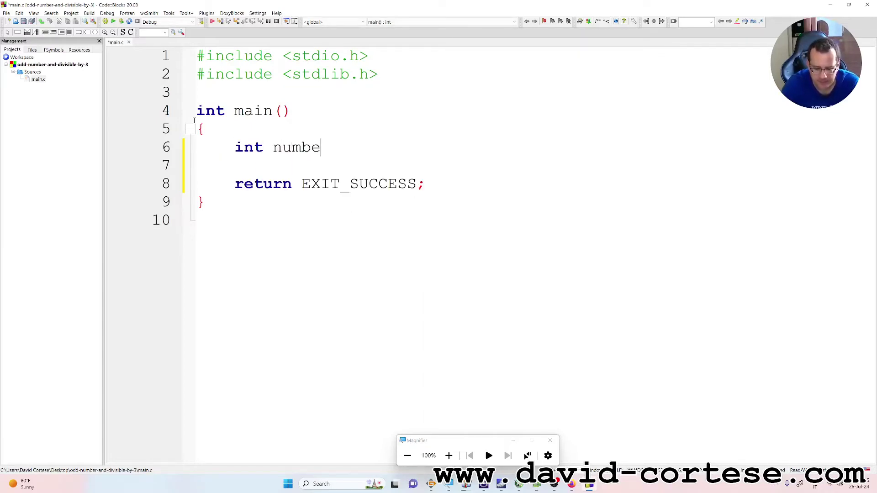
text(r;)
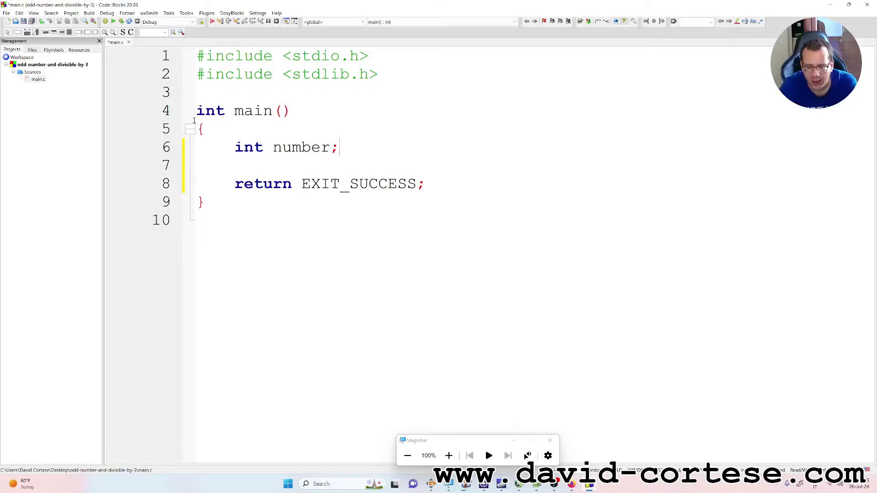
key(Return)
key(Return)
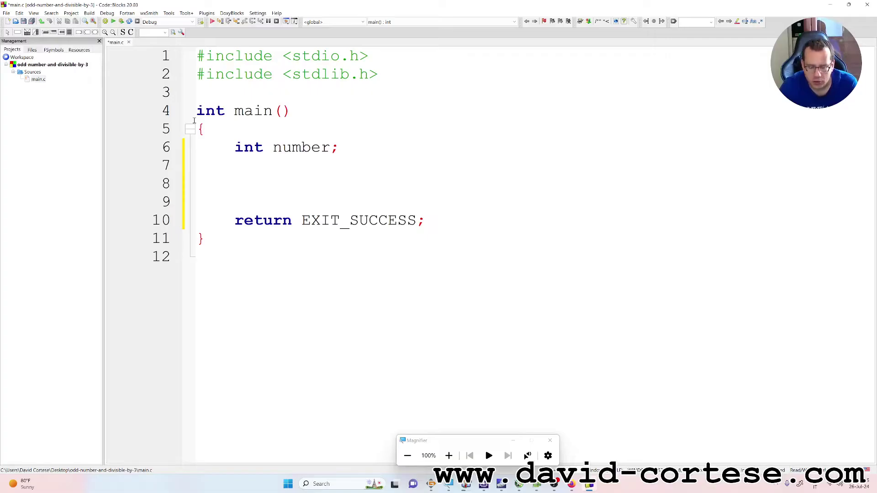
text(prin)
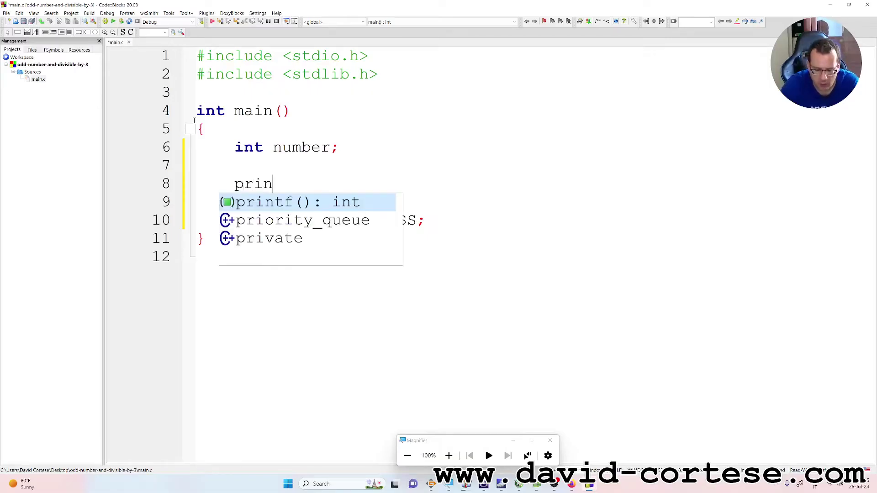
text(t()
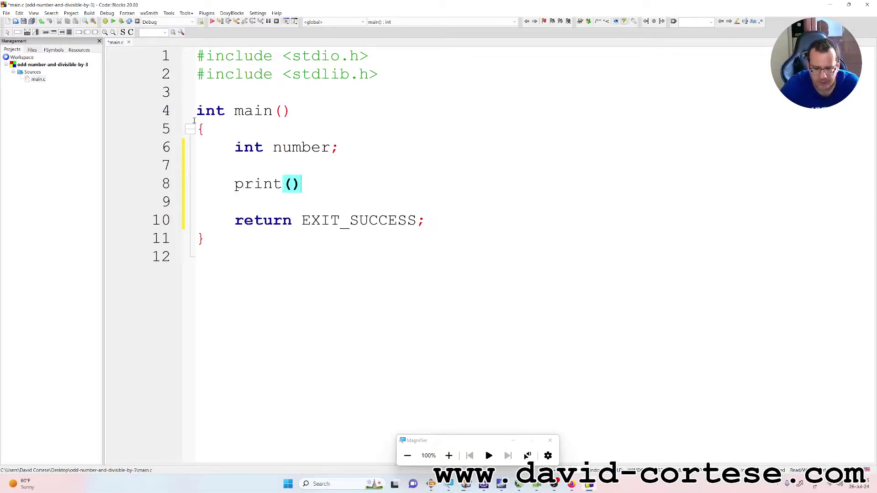
text(")
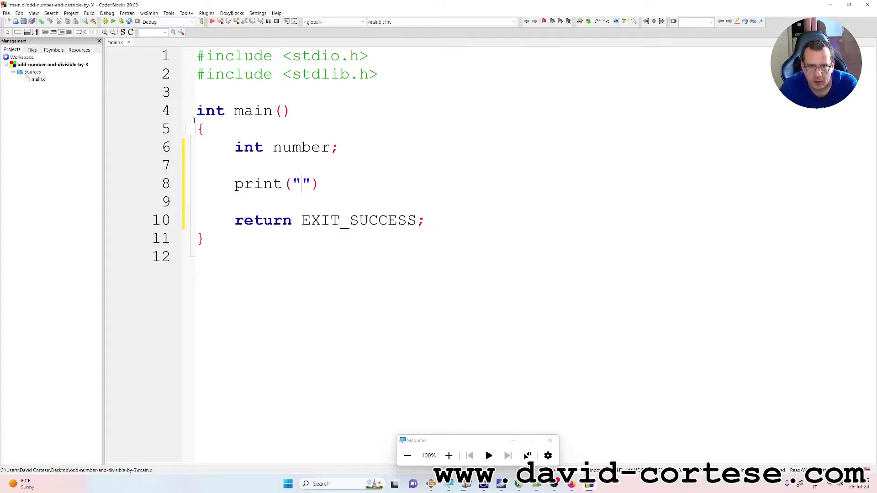
text(Num)
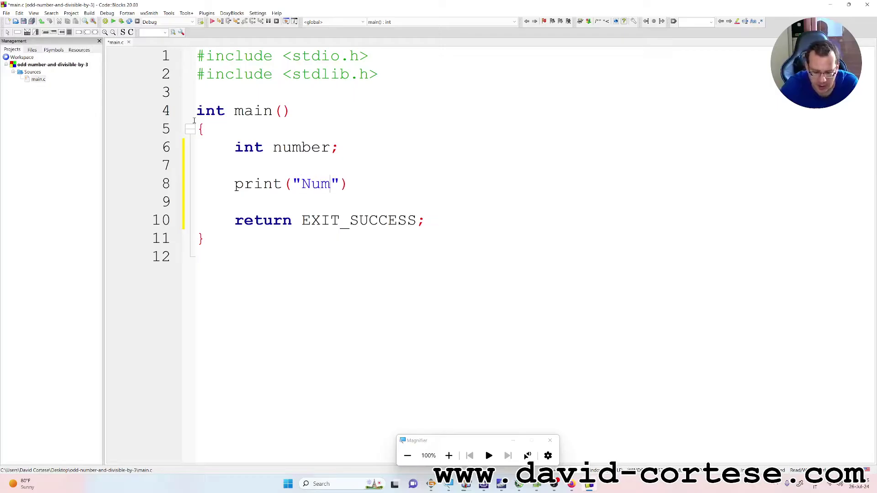
text(ber =)
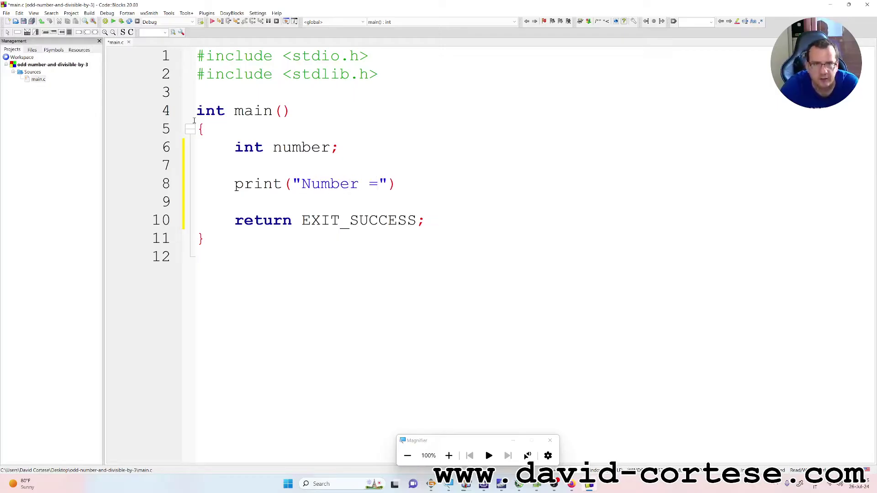
Step: Complete the print("Number = "); statement with a semicolon and start the next line
key(End)
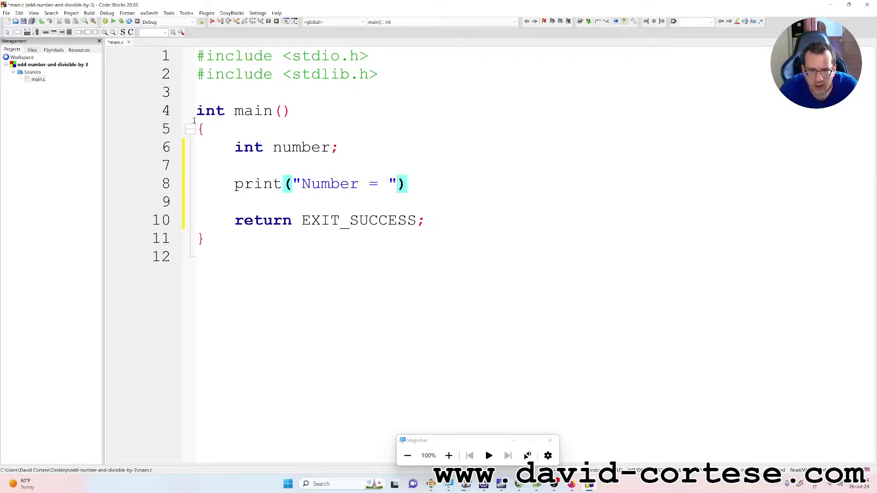
text(;)
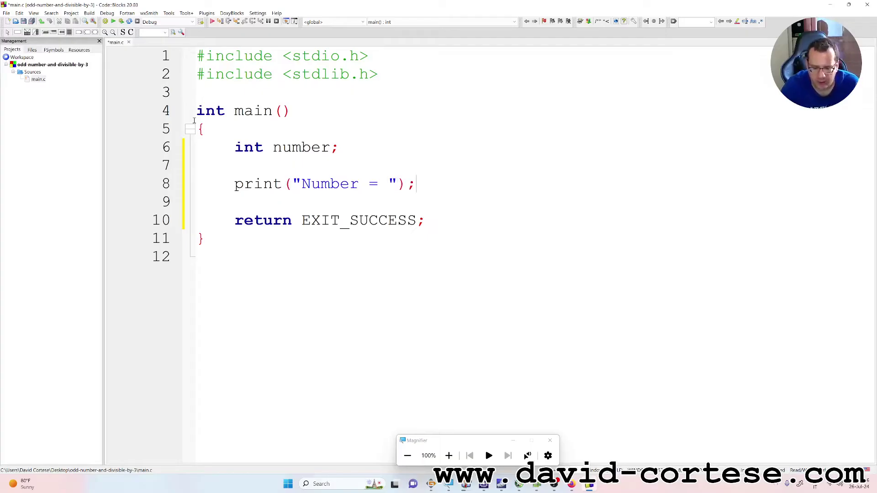
key(Return)
text(scanf)
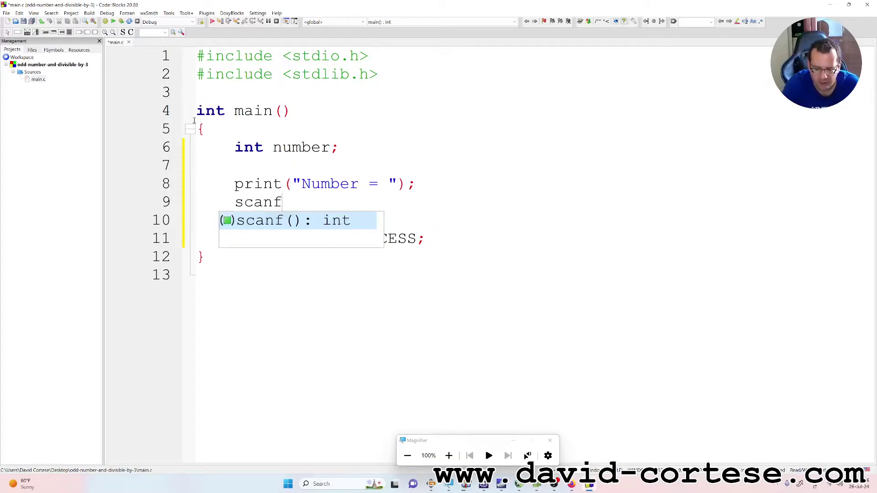
text(()
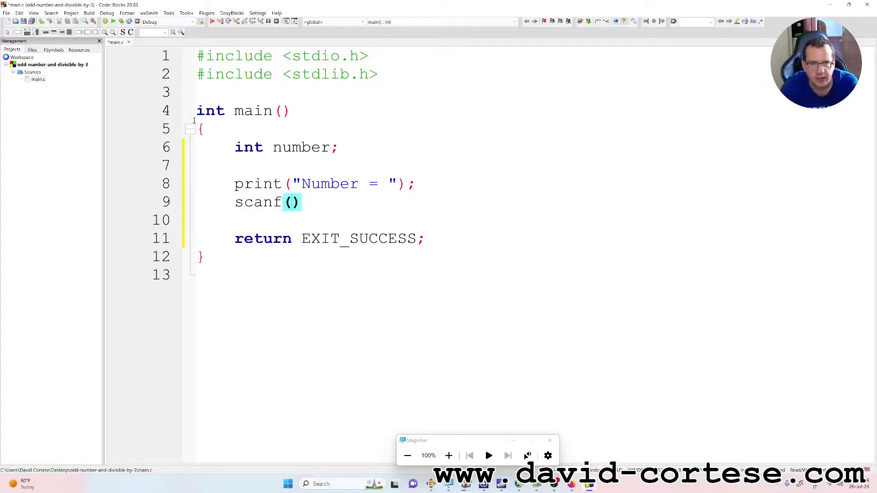
text(")
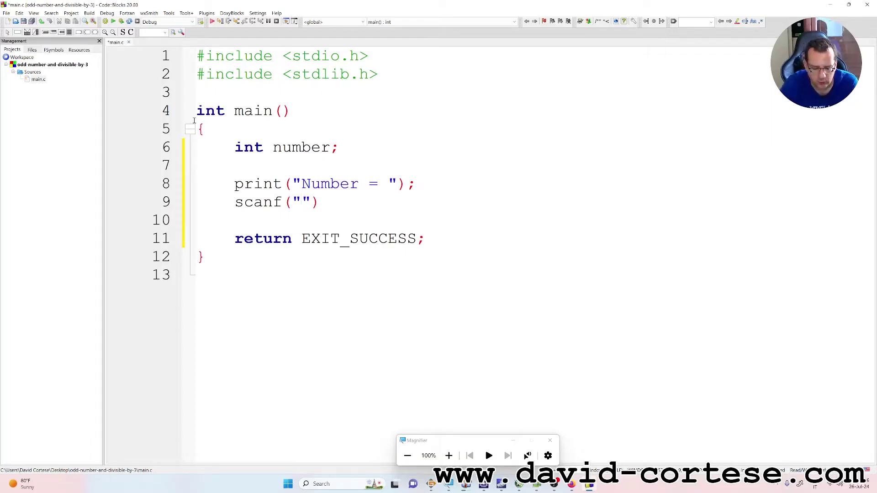
text(%d)
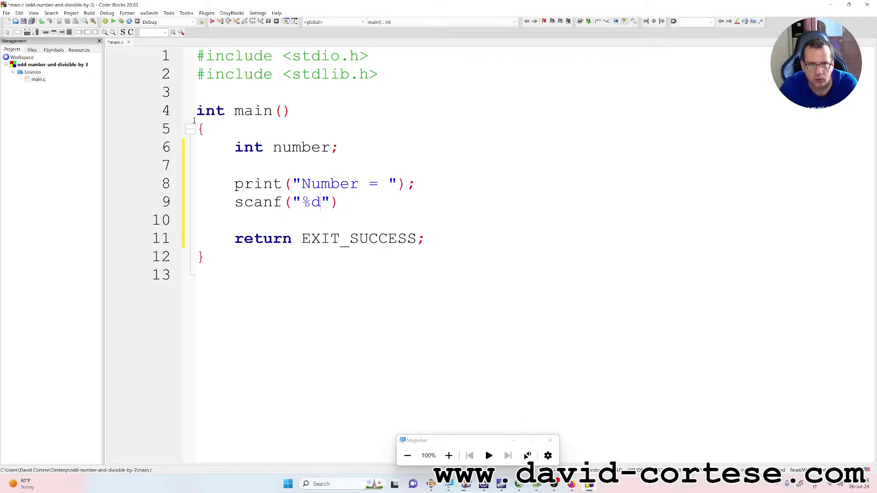
Step: Write scanf("%d", &number); highlighting the &number argument, then start a new line
key(Right)
text(, &)
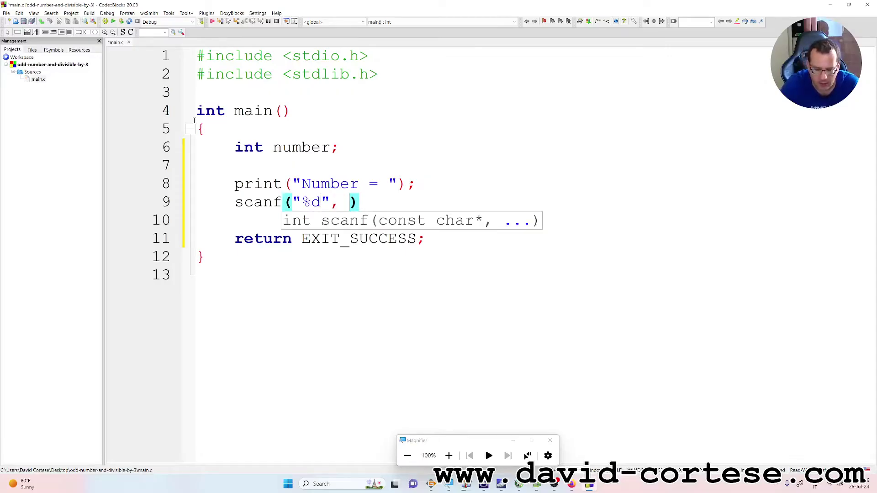
text(number)
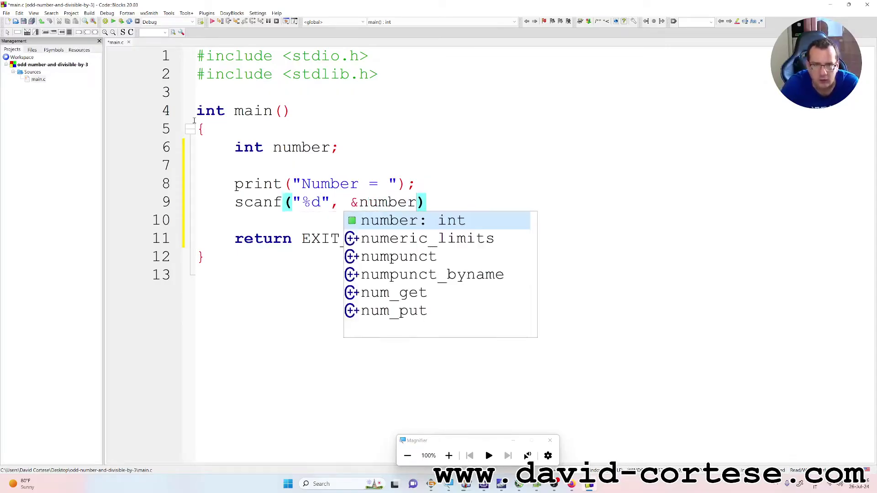
key(Escape)
text(;)
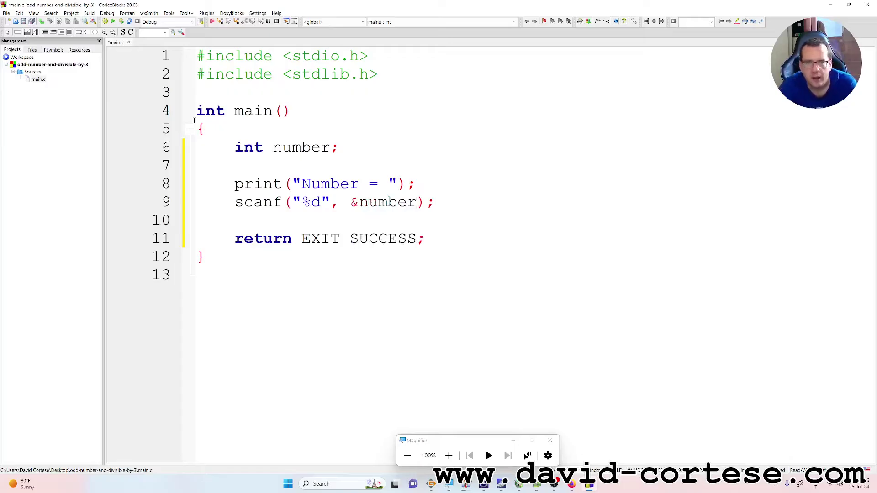
key(Left)
key(Left)
key(Left)
key(Right)
key(Right)
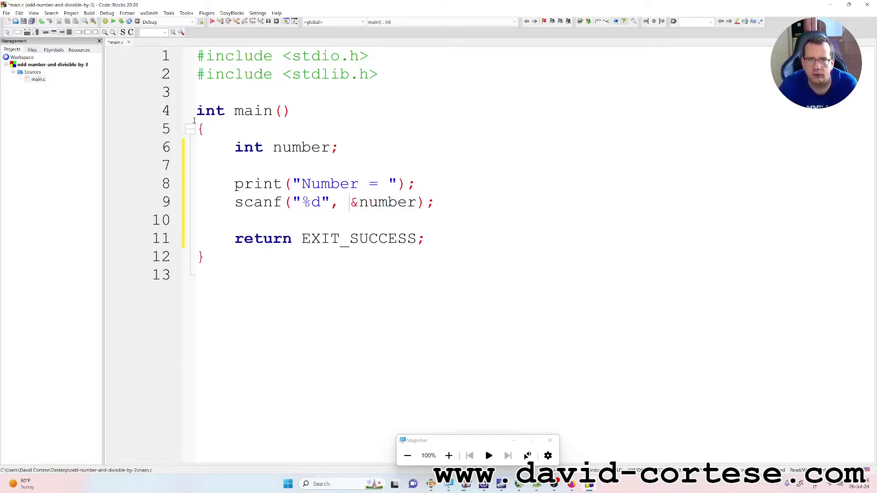
key(shift+Right)
key(shift+Right)
key(shift+Right)
key(shift+Right)
key(shift+Right)
key(shift+Right)
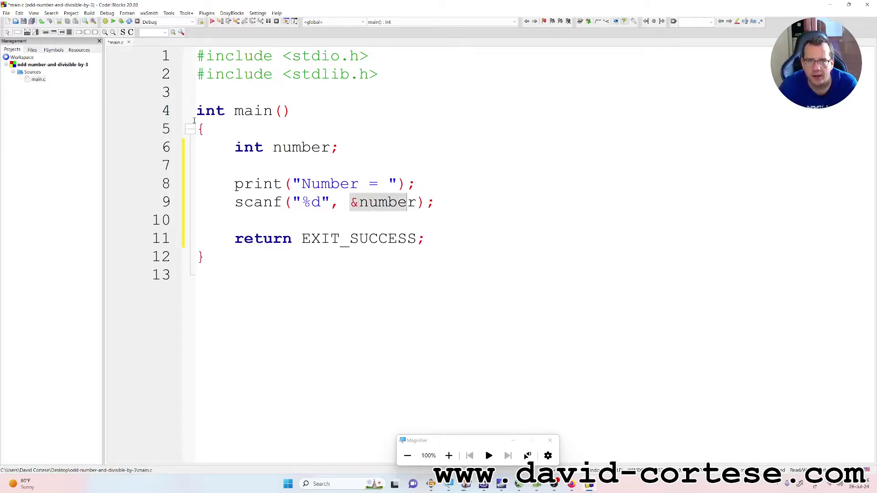
key(shift+Right)
key(End)
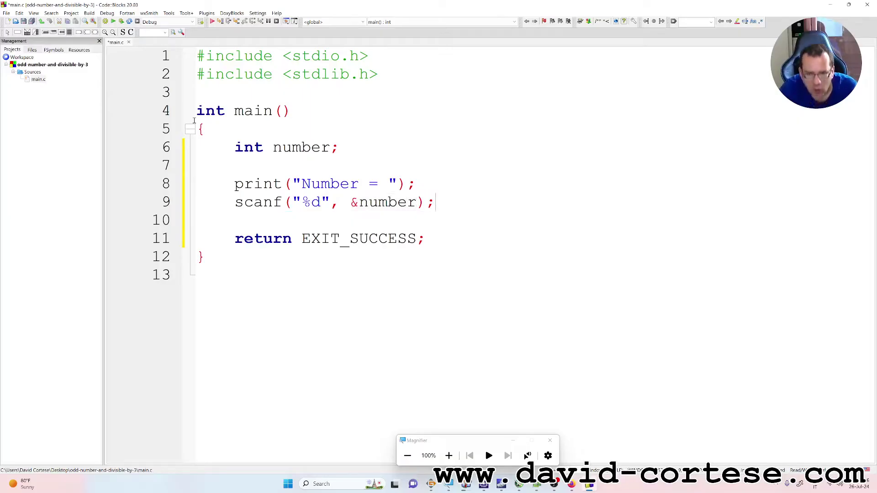
key(Return)
text(if)
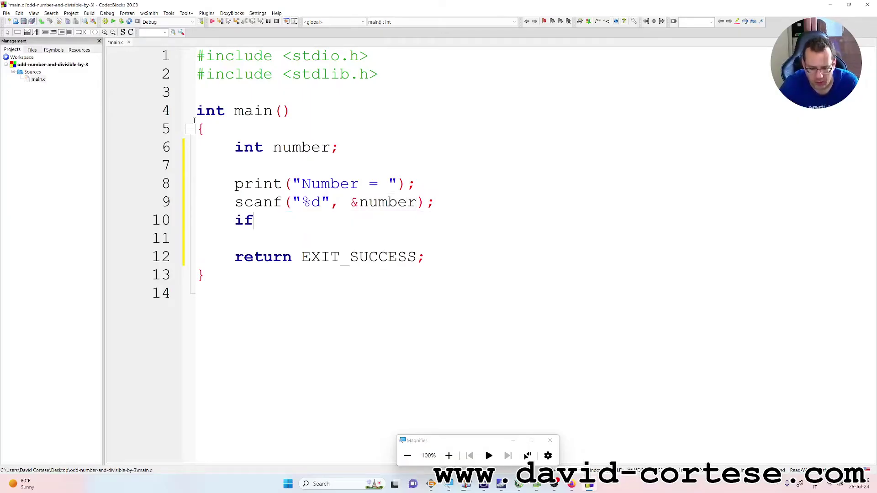
text(())
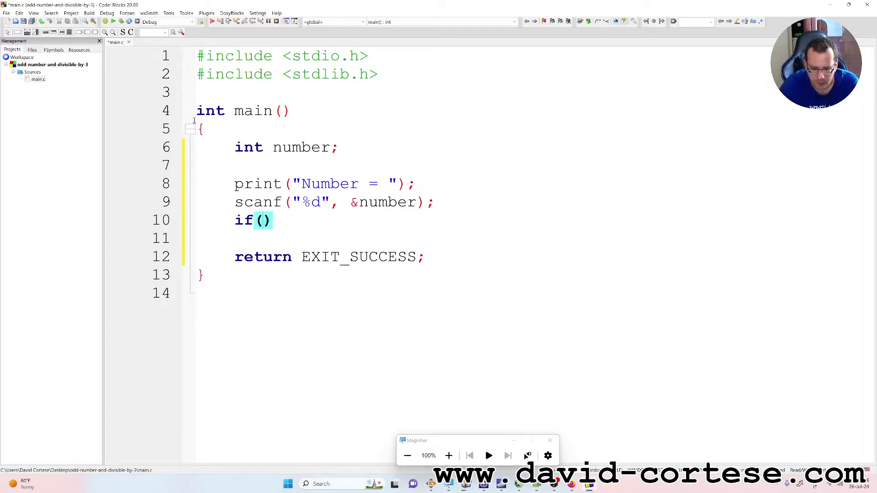
text(number)
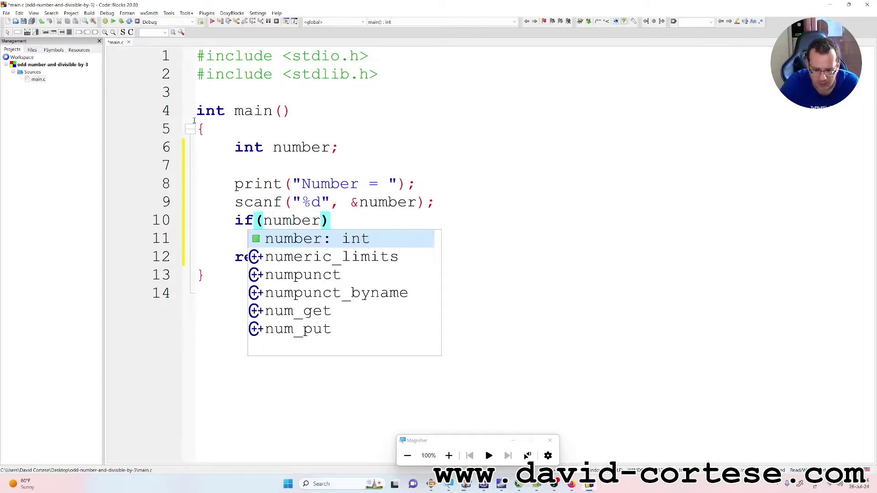
text(%)
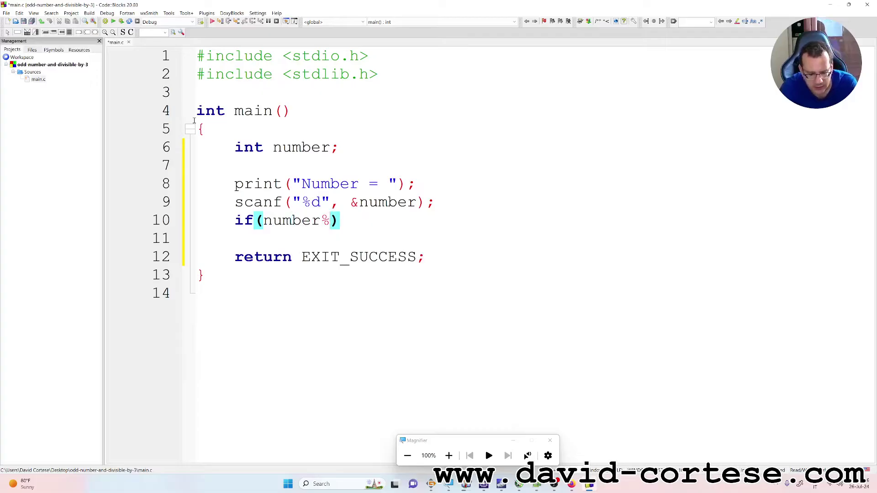
text(2)
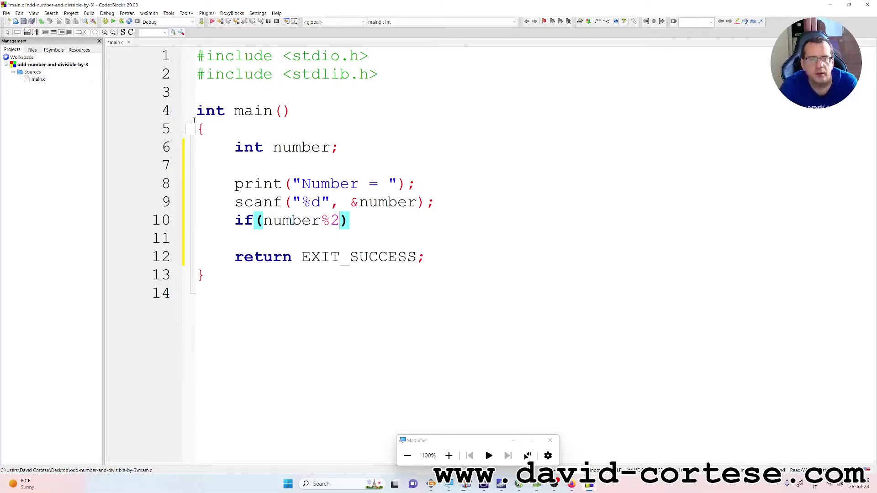
text( !)
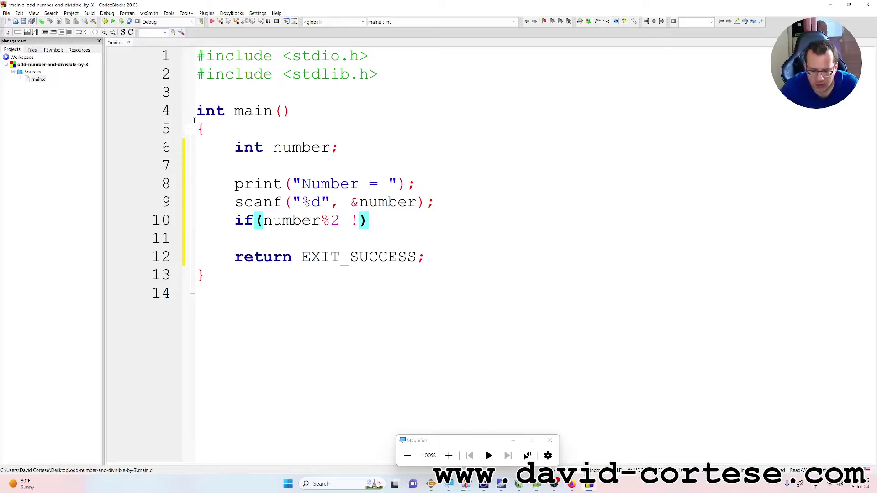
text(= 0)
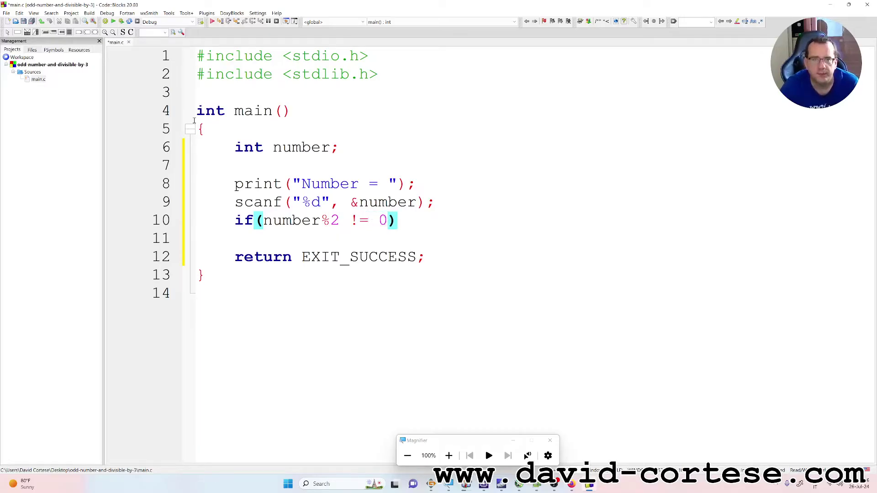
Step: Write if(number%2 != 0); and step through number, the % operator, 2 and 0 to review it
key(Right)
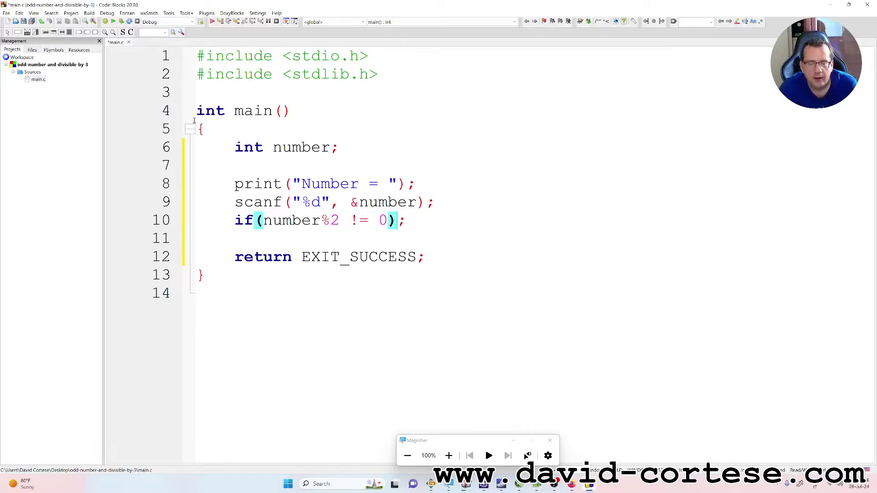
text(;)
key(Left)
key(Left)
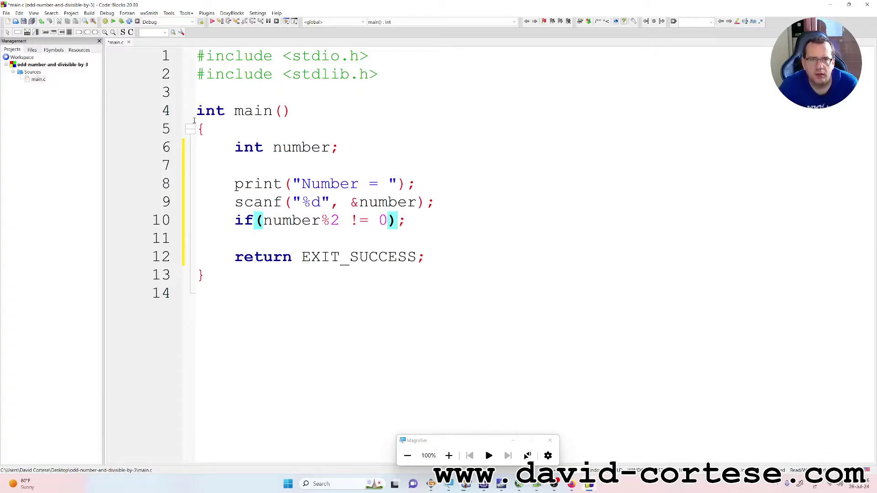
key(Right)
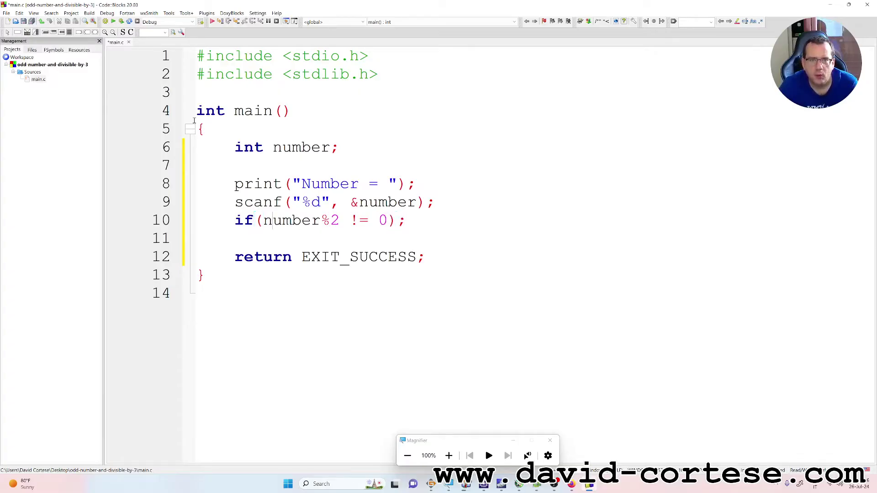
key(Left)
key(Left)
key(Left)
key(shift+Right)
key(shift+Right)
key(shift+Right)
key(shift+Right)
key(shift+Right)
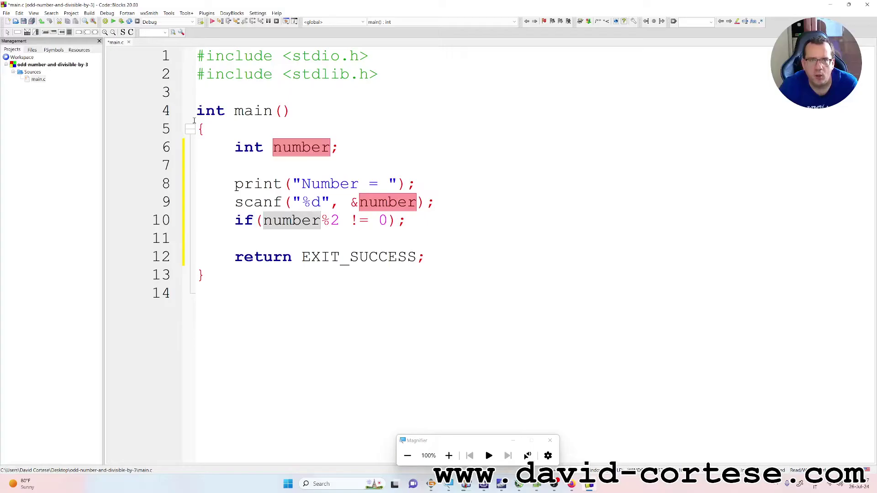
key(Right)
key(Right)
key(Right)
key(Left)
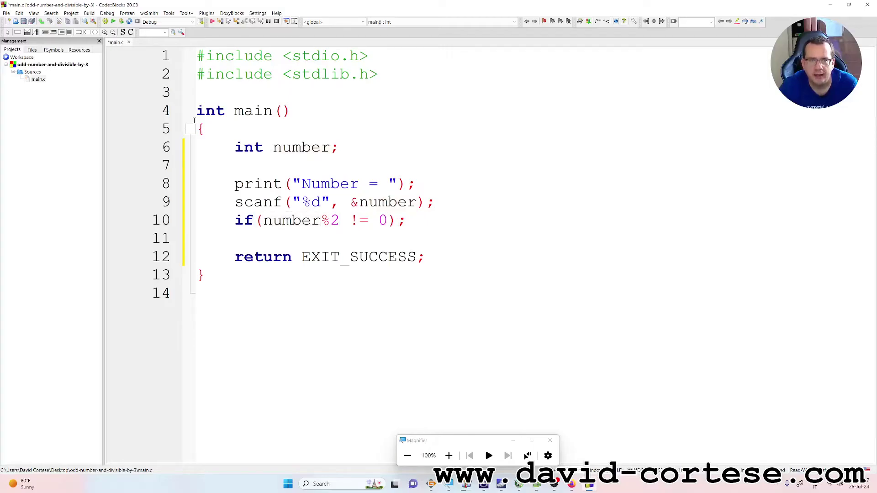
key(Left)
key(Right)
key(Right)
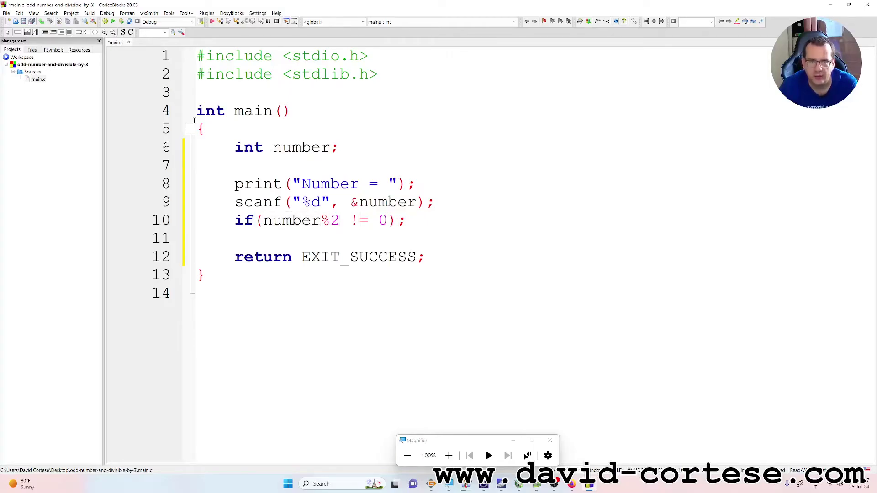
key(Right)
key(Right)
key(Right)
key(Right)
key(Left)
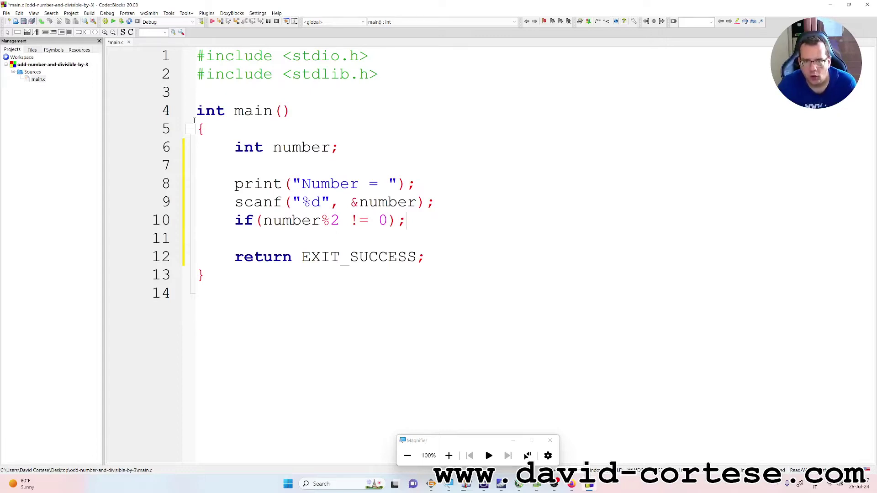
Step: Open the if block and write printf("%d is odd", number) inside it, fixing stray characters
key(Return)
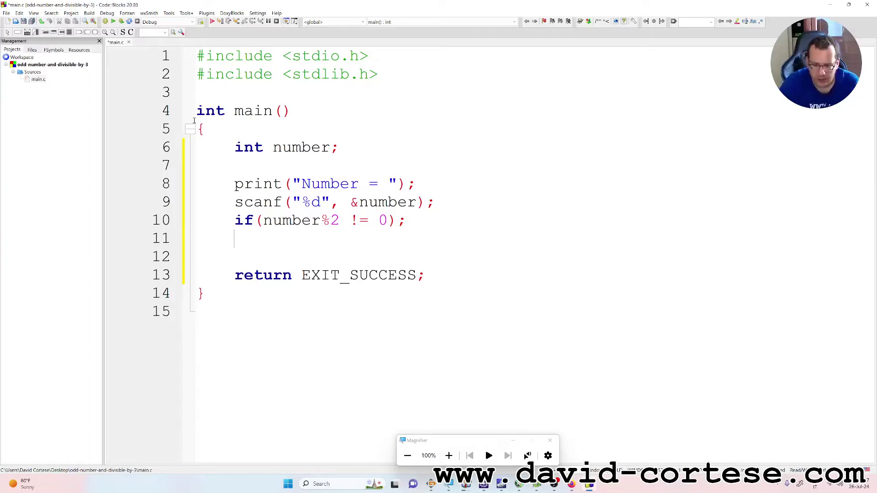
text({)
key(Return)
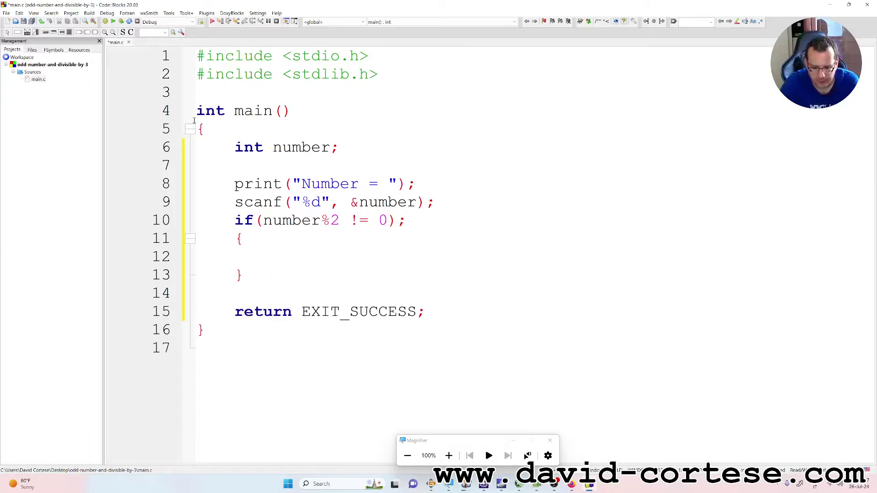
text(printf)
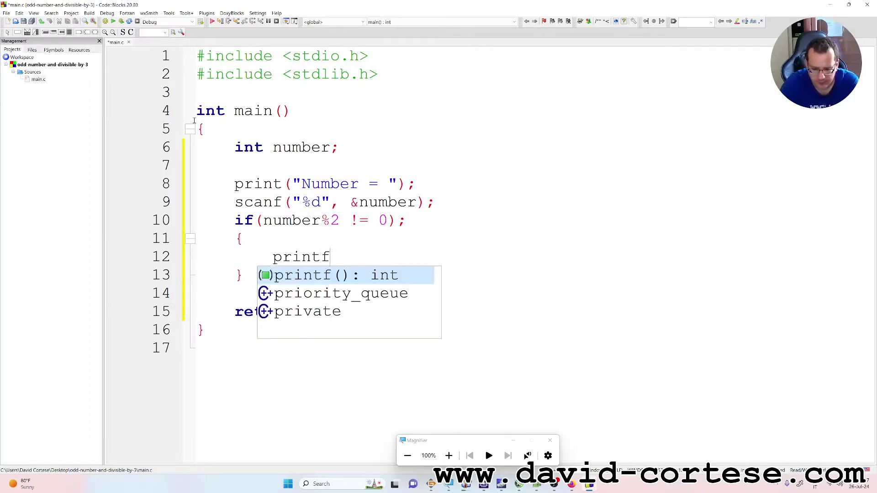
text(()
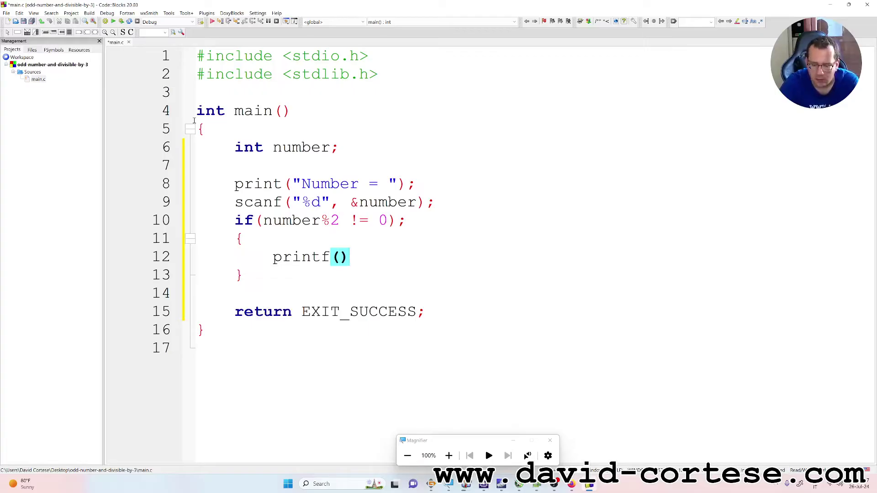
text(")
key(BackSpace)
text(")
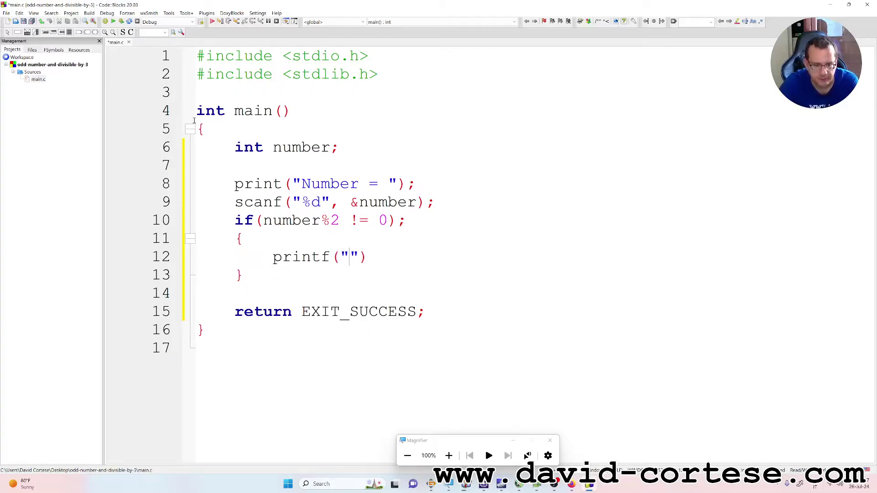
text(\n)
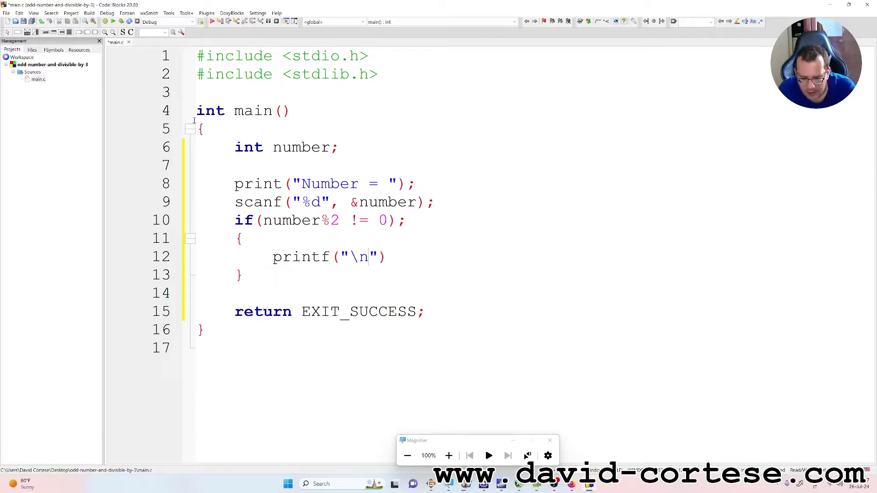
text(%)
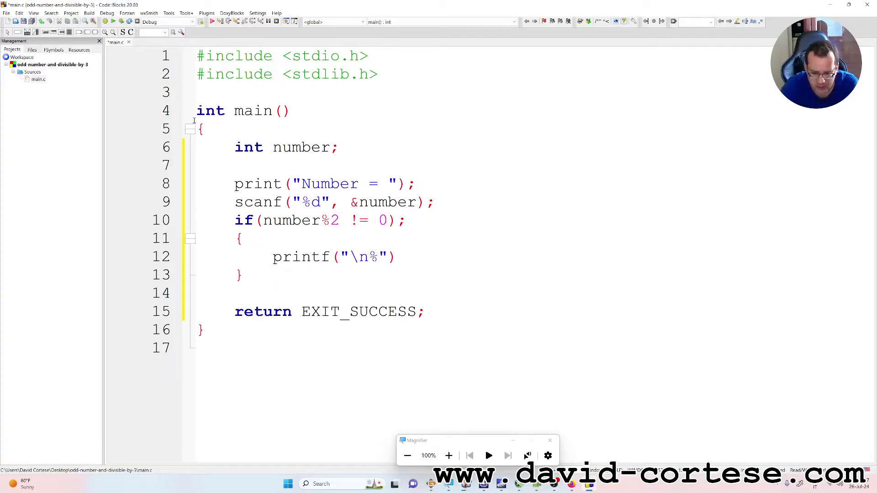
text(d is o)
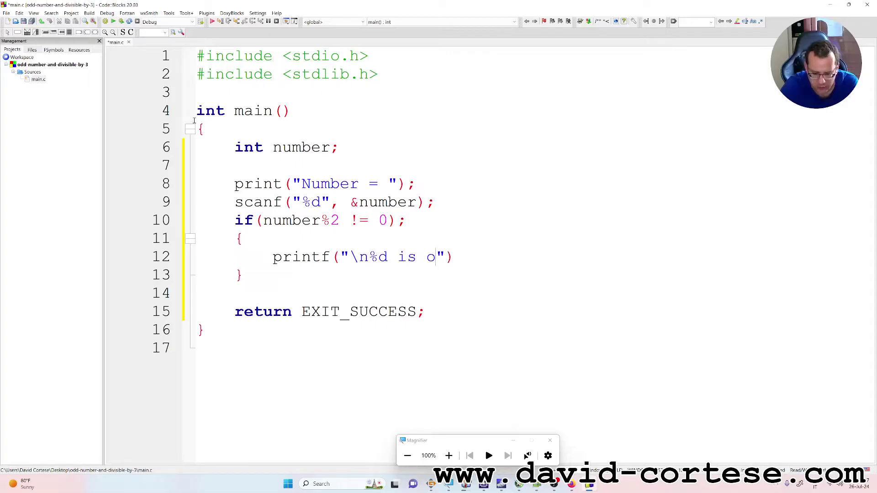
text(dd)
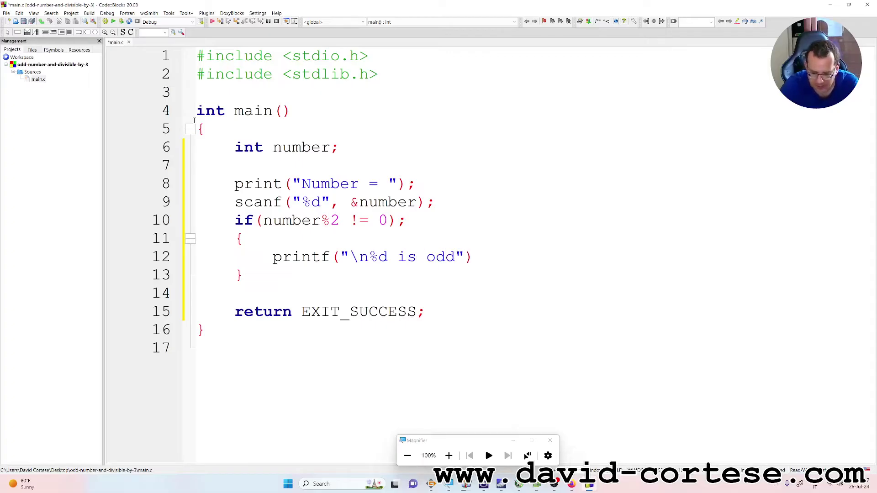
text(!)
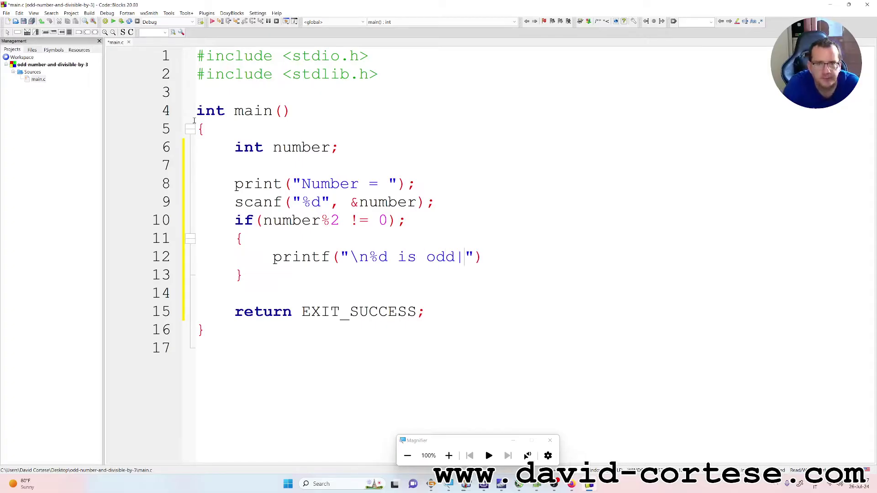
key(BackSpace)
text(\n)
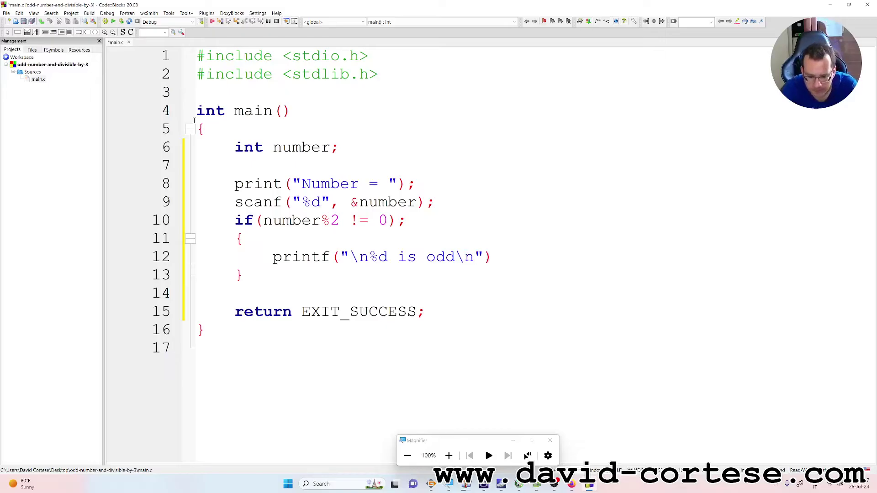
key(End)
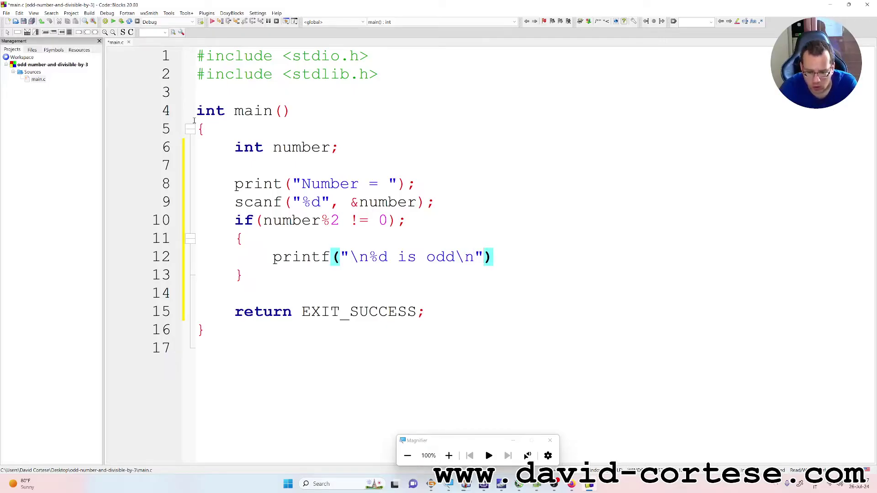
text(, number)
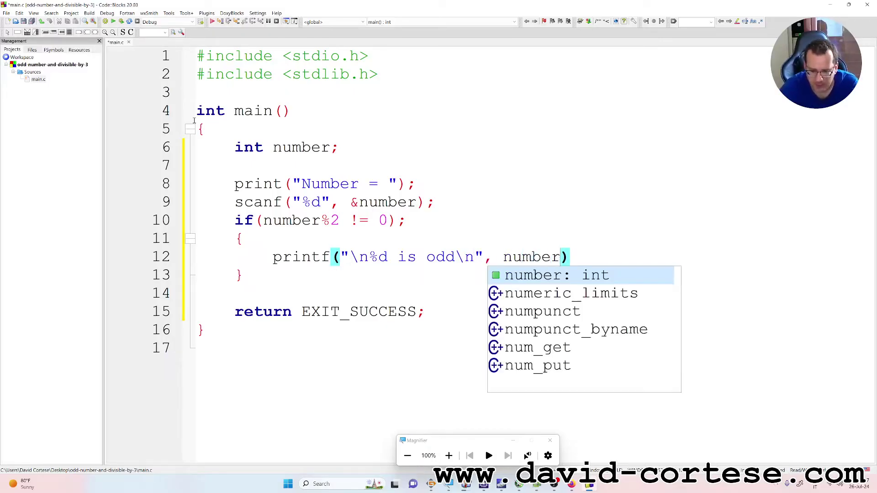
key(Right)
text(;)
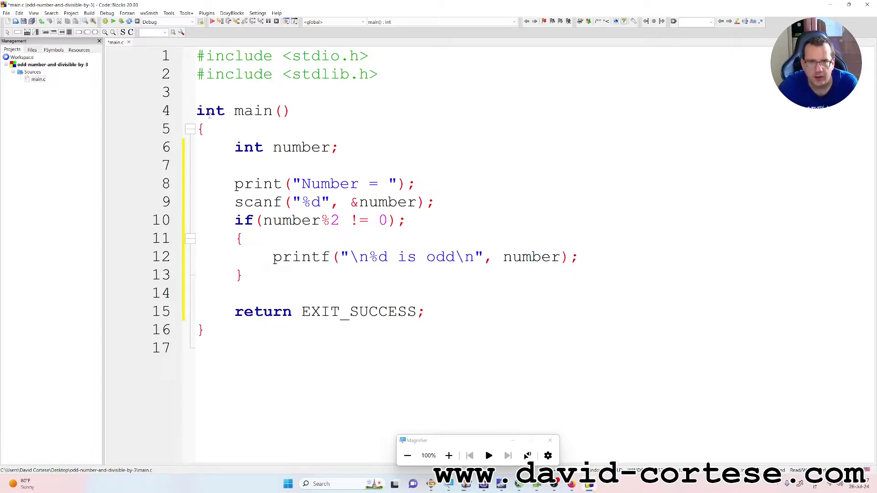
Step: Highlight the %d placeholder and number argument, end line 12 and open a line after the block
drag(369, 258, 388, 257)
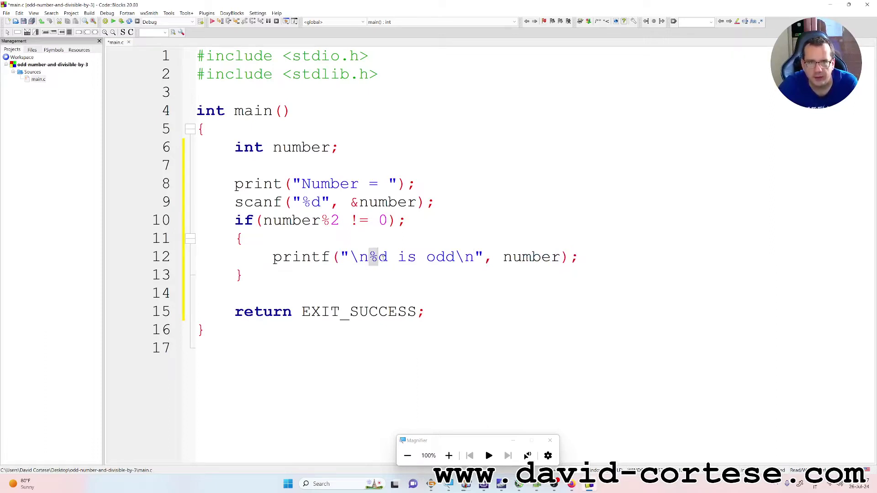
drag(505, 257, 561, 257)
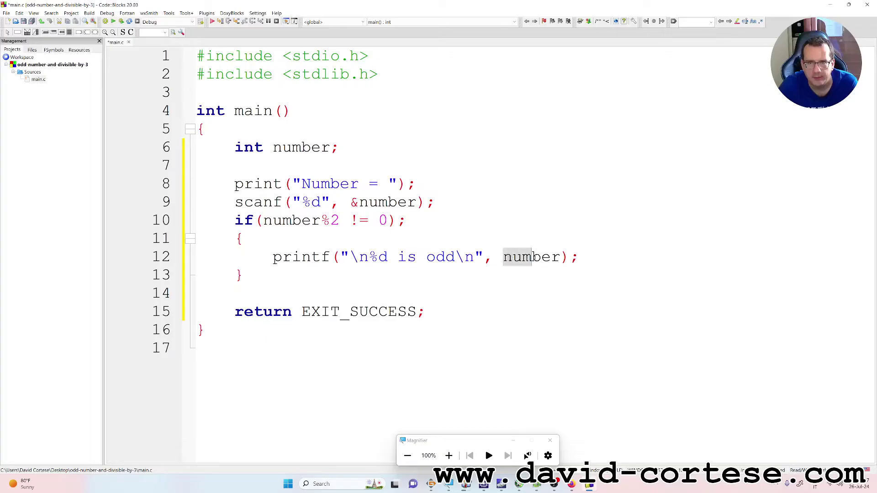
click(588, 256)
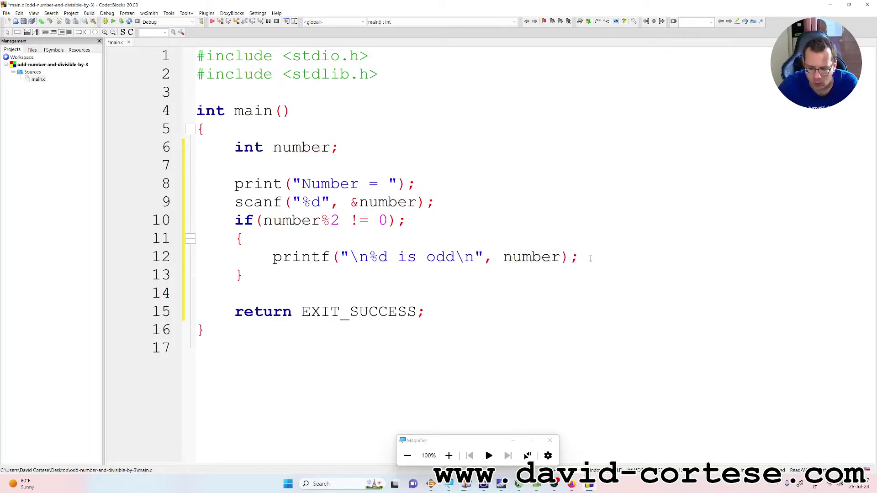
key(Down)
Step: Add an else branch with its braces on separate lines and move into its empty body
key(Return)
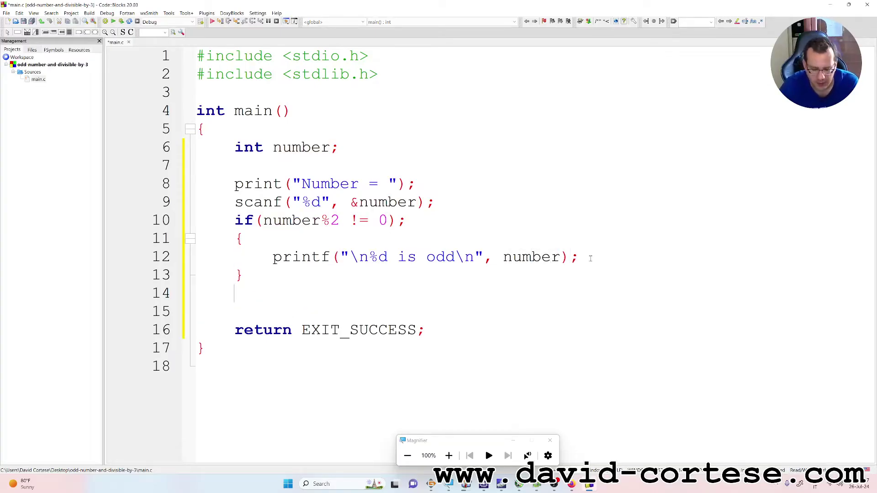
text(else{)
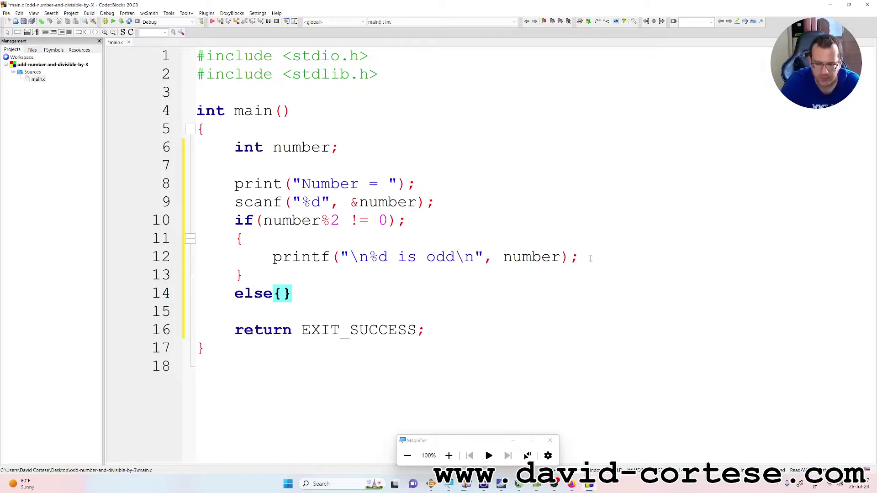
key(Return)
key(Up)
key(Left)
key(Return)
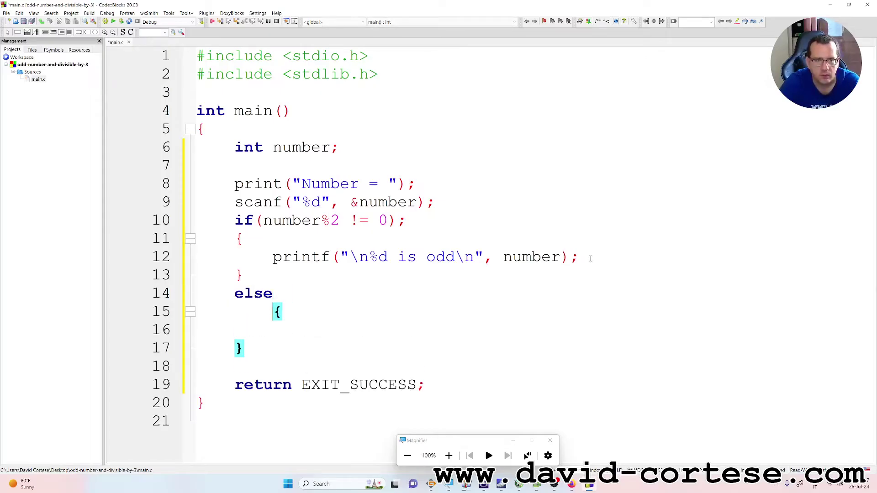
key(BackSpace)
key(Down)
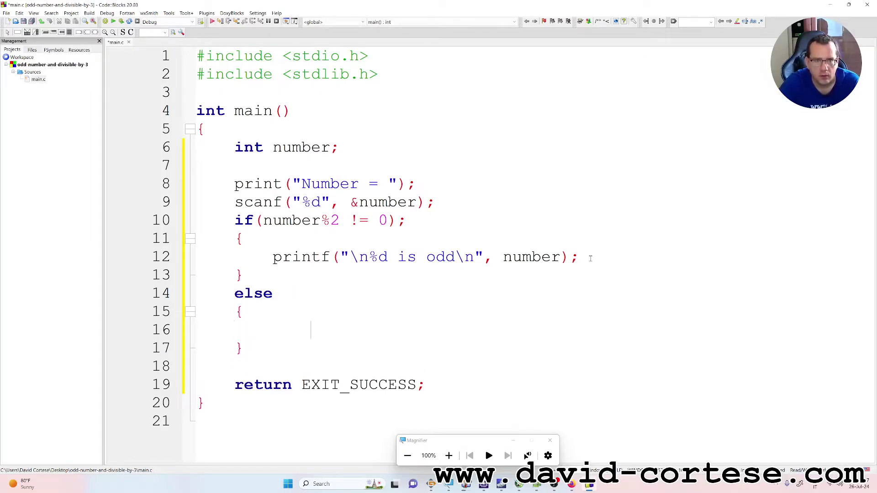
key(BackSpace)
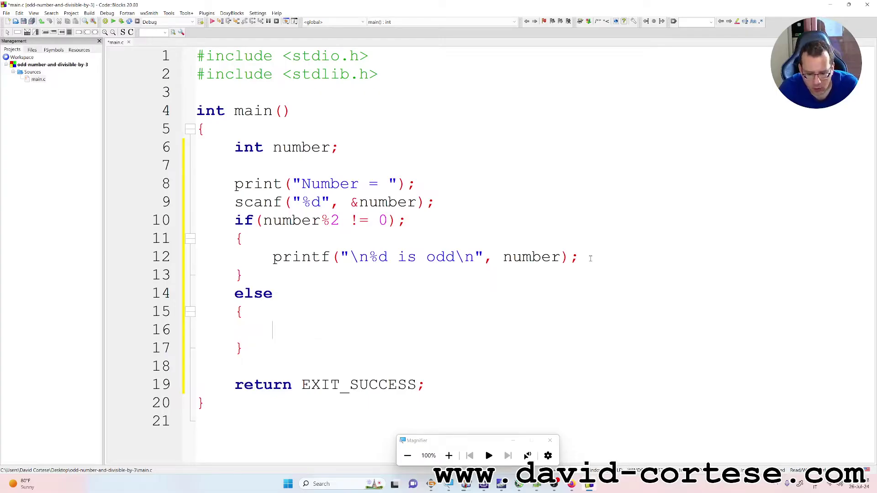
text(printf()
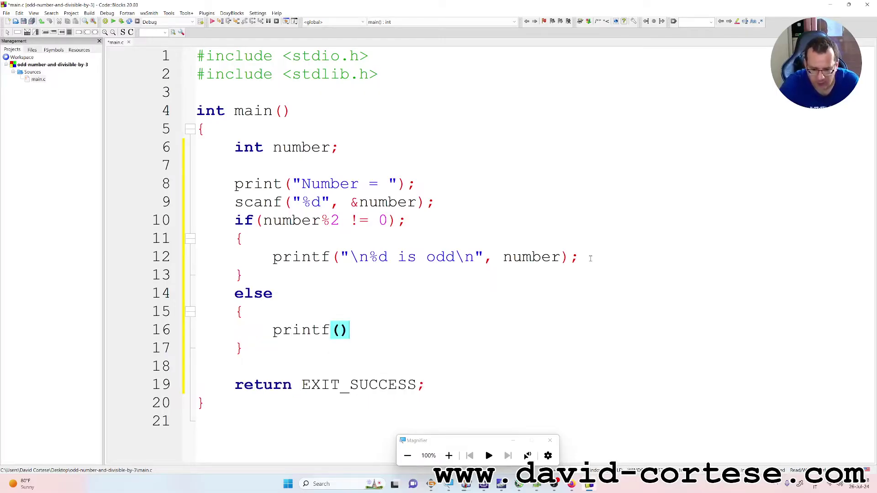
text(")
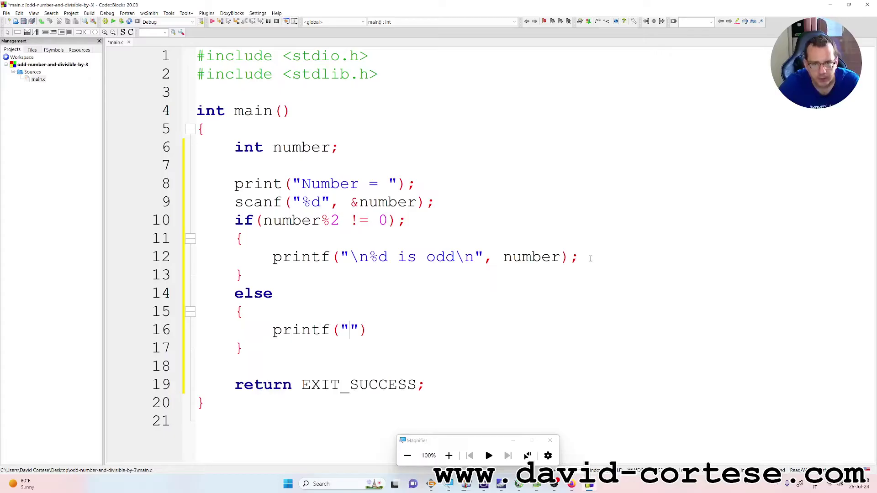
text(\n)
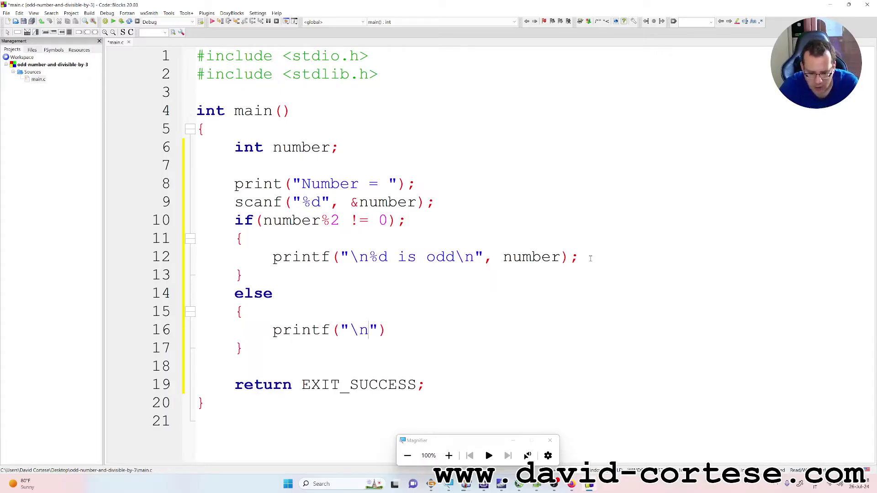
text(%)
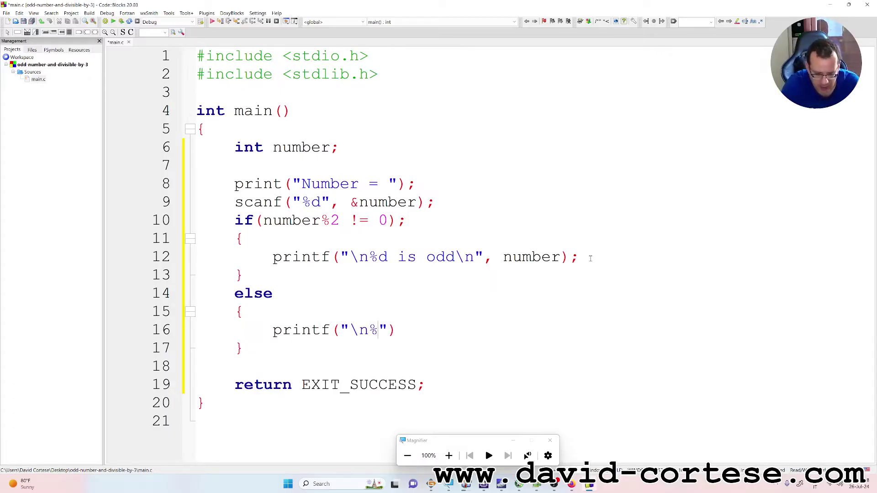
text(d is eve)
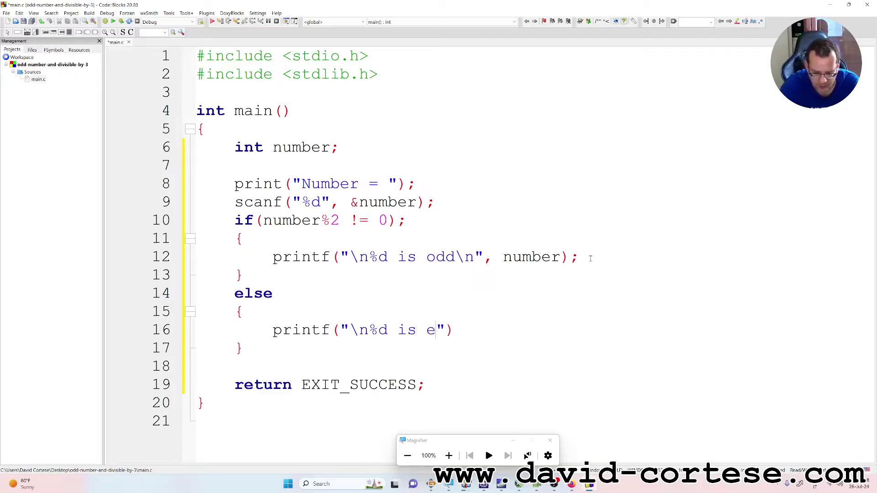
text(n)
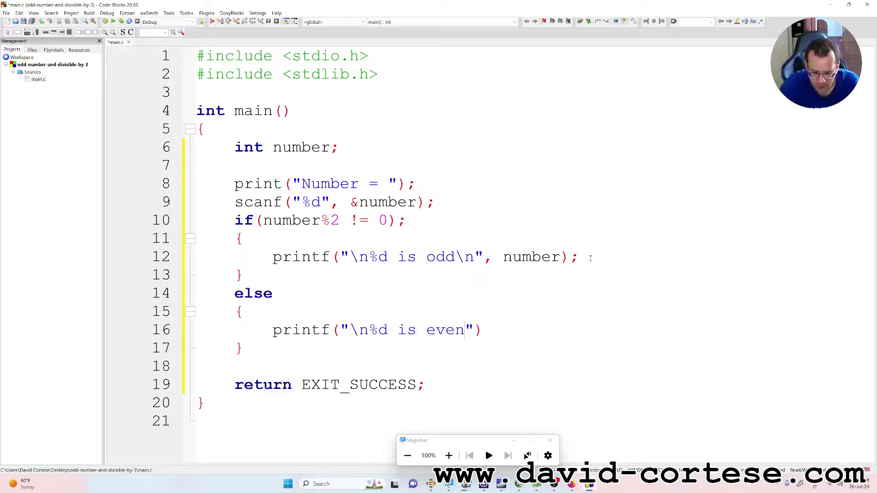
text(\n)
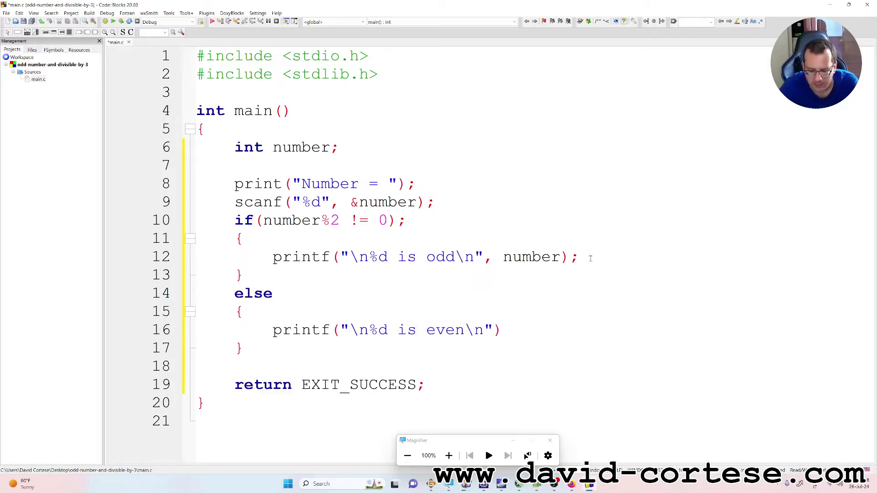
Step: Write printf("\n%d is even\n", number); in the else body, leaving a blank line after the block
key(End)
text(, )
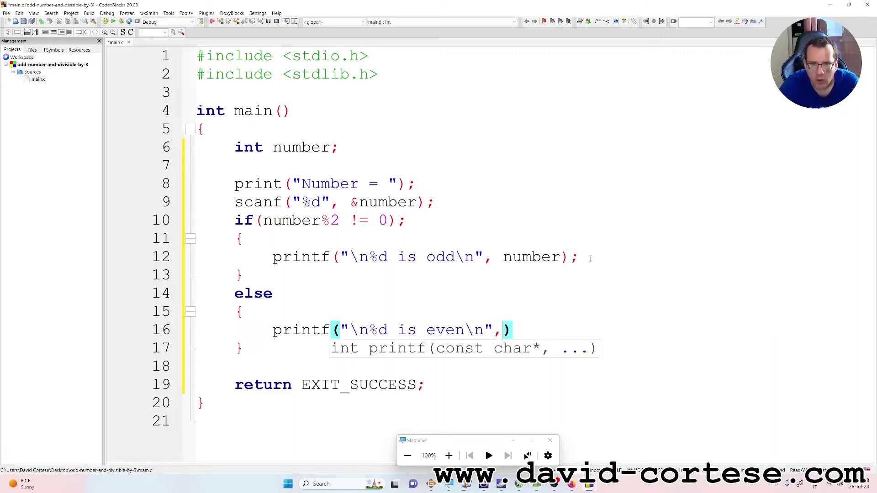
text(numhbe)
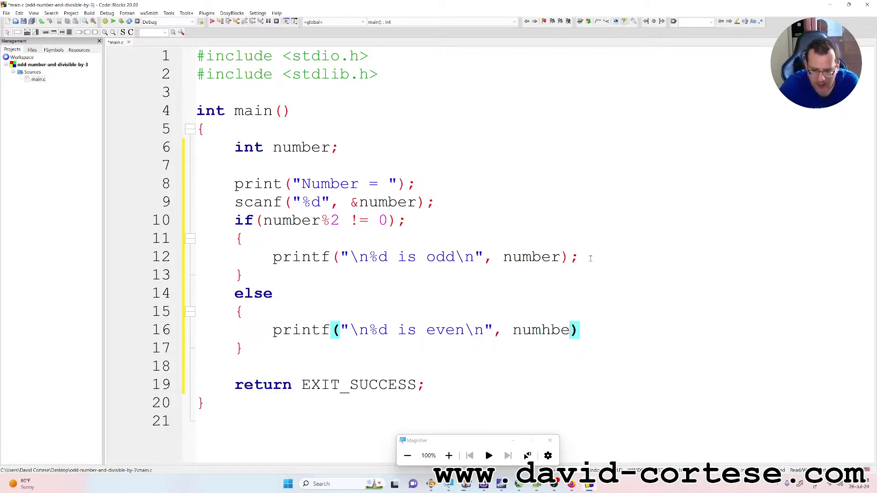
key(BackSpace)
key(BackSpace)
key(BackSpace)
text(ber)
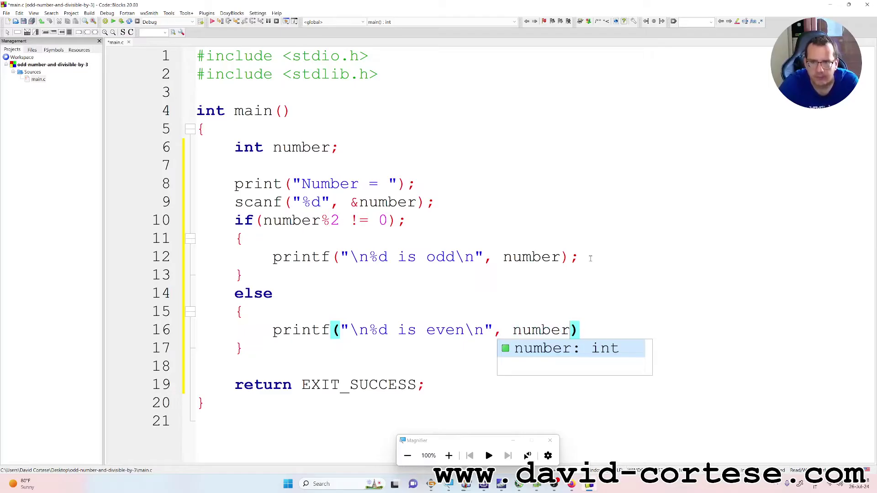
key(End)
text(;)
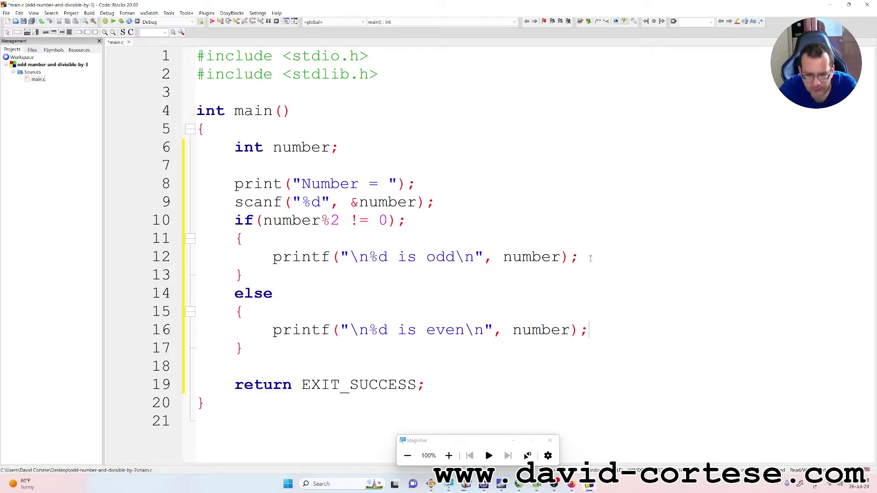
key(Return)
key(Delete)
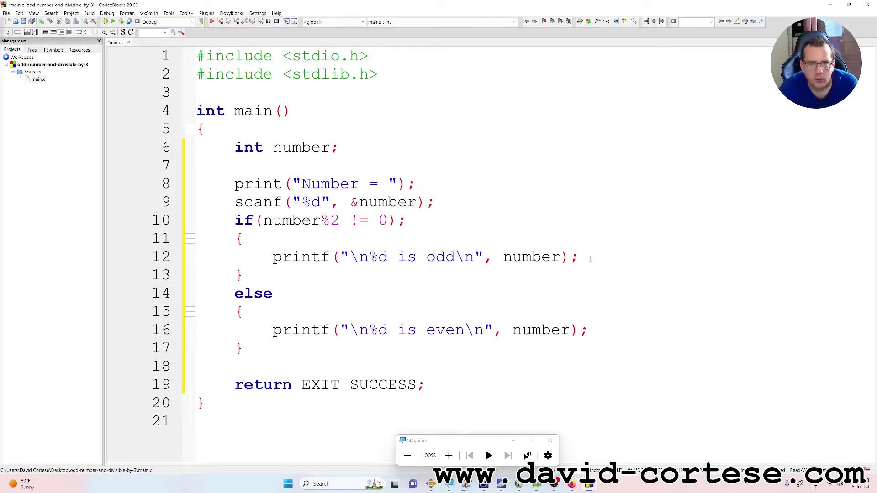
key(End)
key(Return)
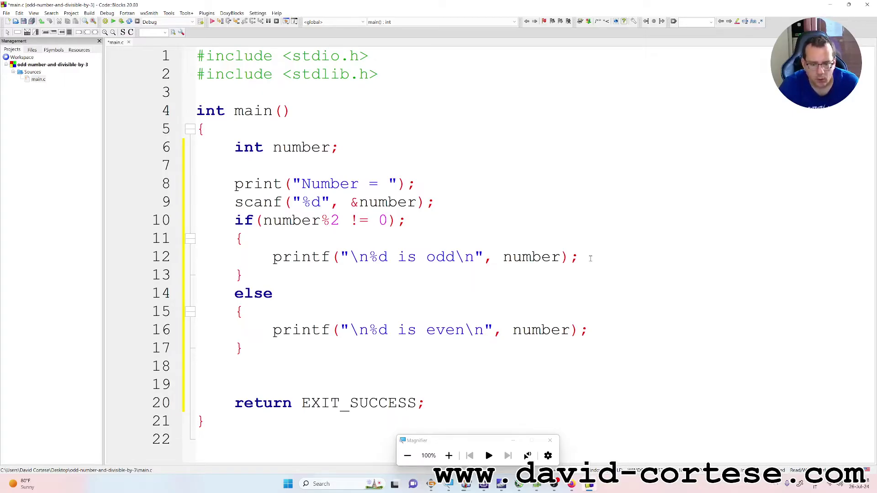
text(if)
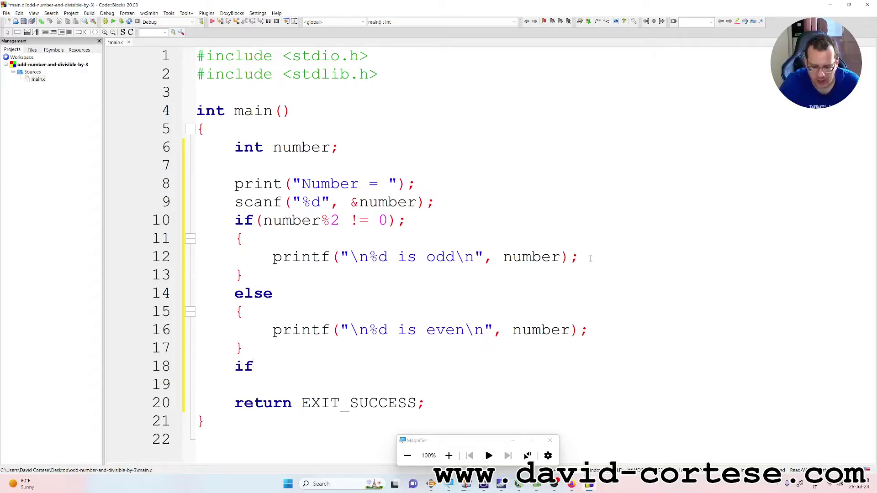
text(())
Step: Write the if(number%3 == 0) condition with a brace block and highlight the number%3 expression
key(Left)
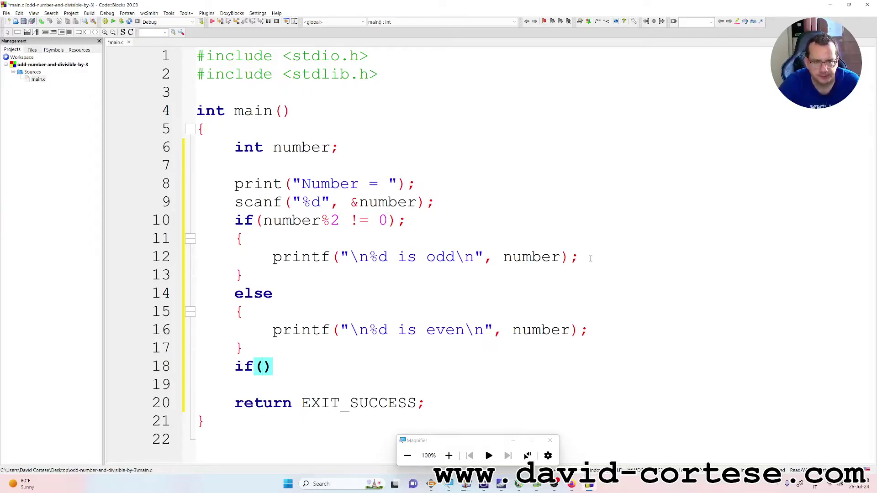
text(nu)
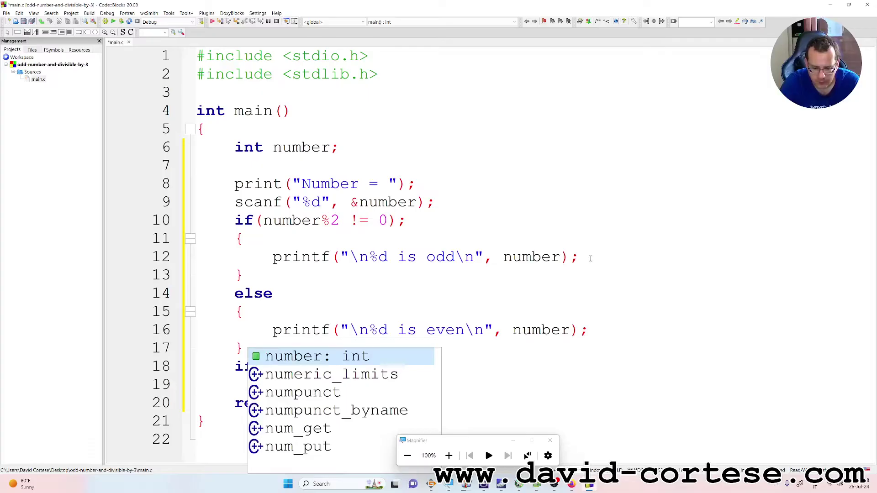
text(mber%)
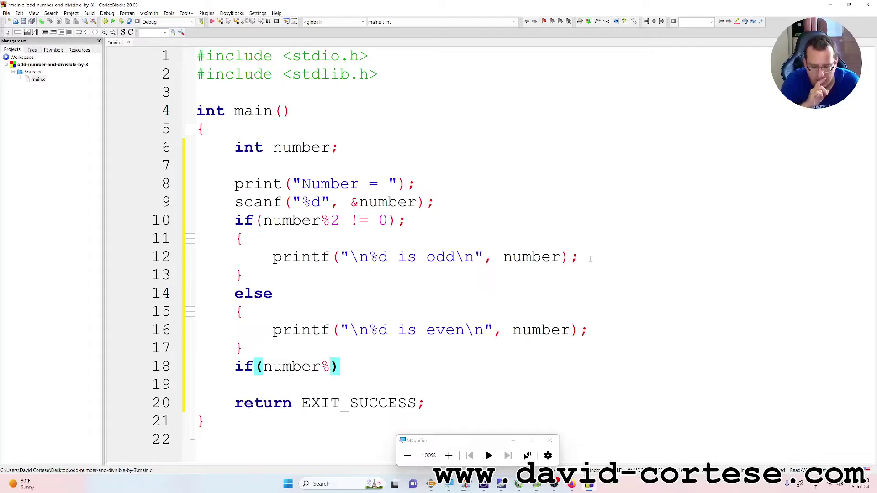
text(3 ==)
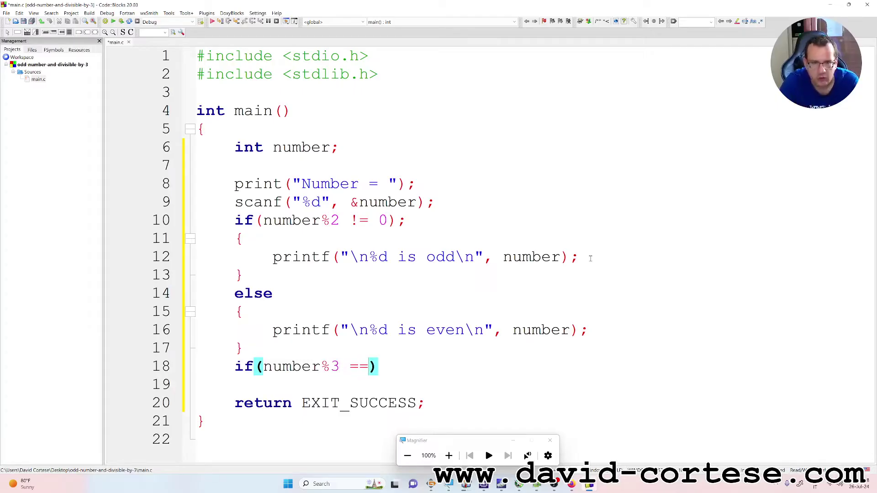
text( 0)
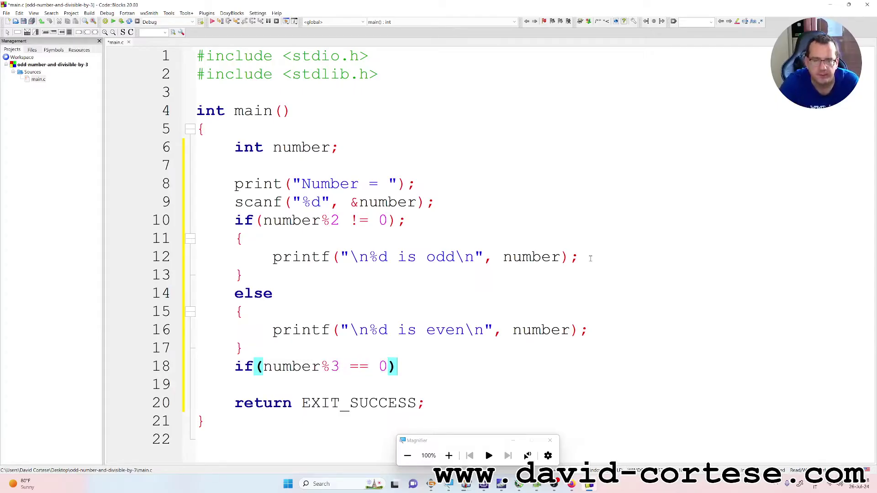
key(End)
key(Return)
text({)
key(Return)
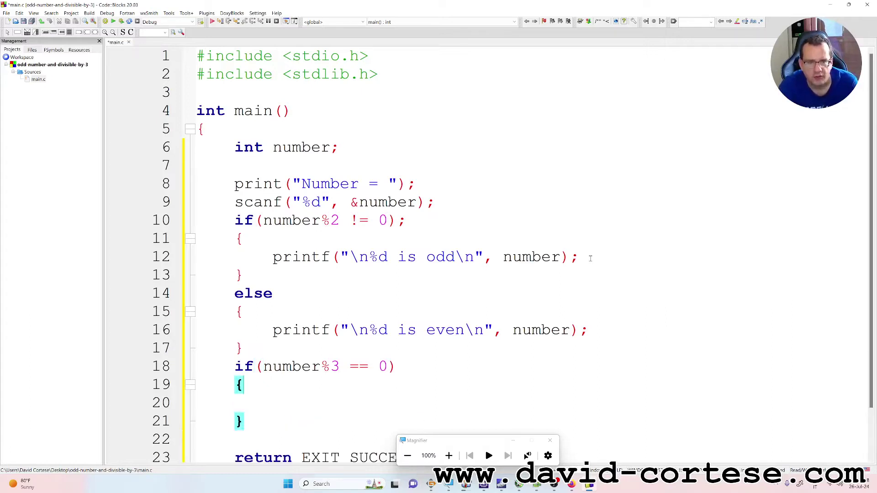
key(Up)
key(End)
key(Home)
key(ctrl+Right)
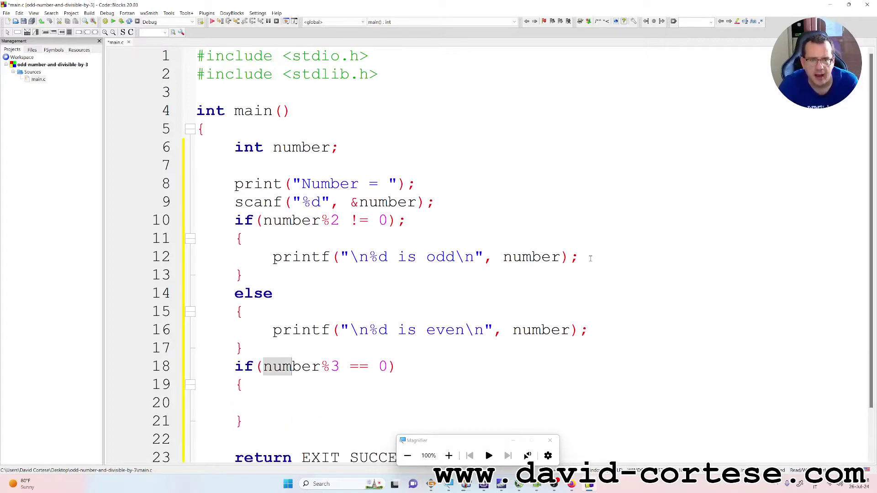
key(shift+Right)
key(shift+Right)
key(shift+Right)
key(shift+Right)
key(shift+Right)
key(shift+Right)
key(shift+Right)
key(shift+Right)
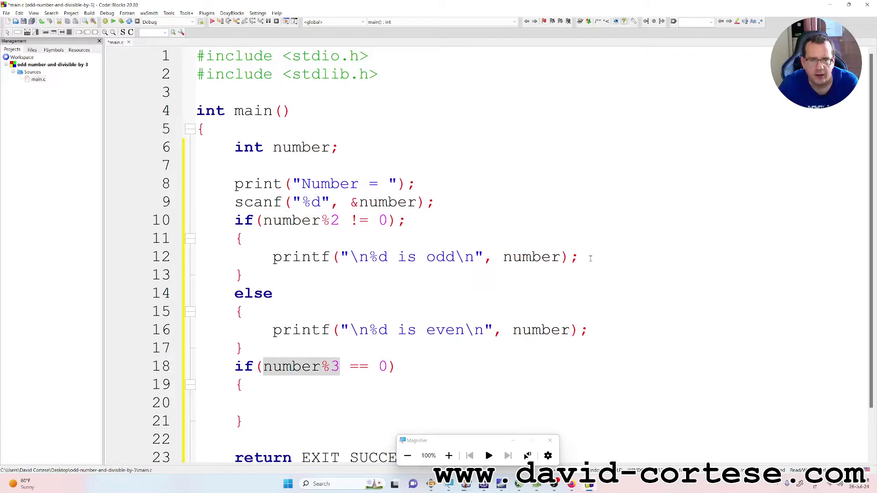
key(shift+Right)
key(shift+Right)
key(shift+Right)
key(shift+Right)
key(shift+Right)
Step: Write printf("\n%d is divisible by 3\n"); inside the block and start a new line after it
key(ctrl+c)
key(Down)
key(Down)
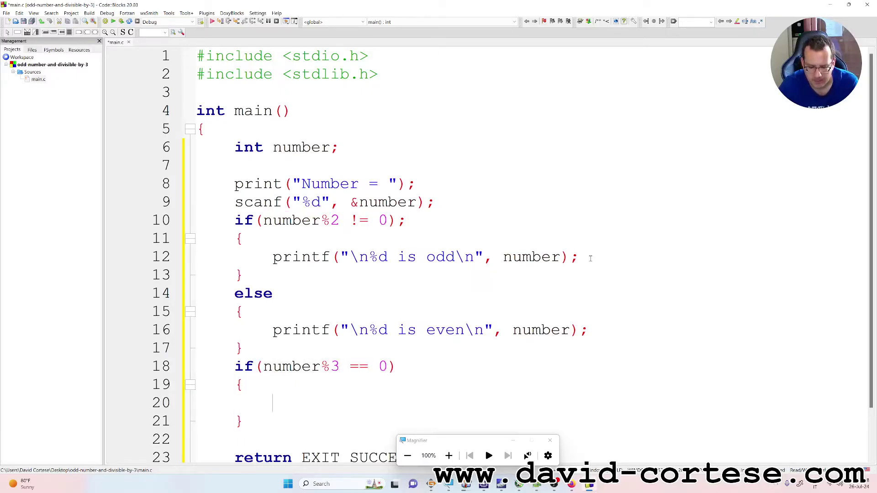
text(prin)
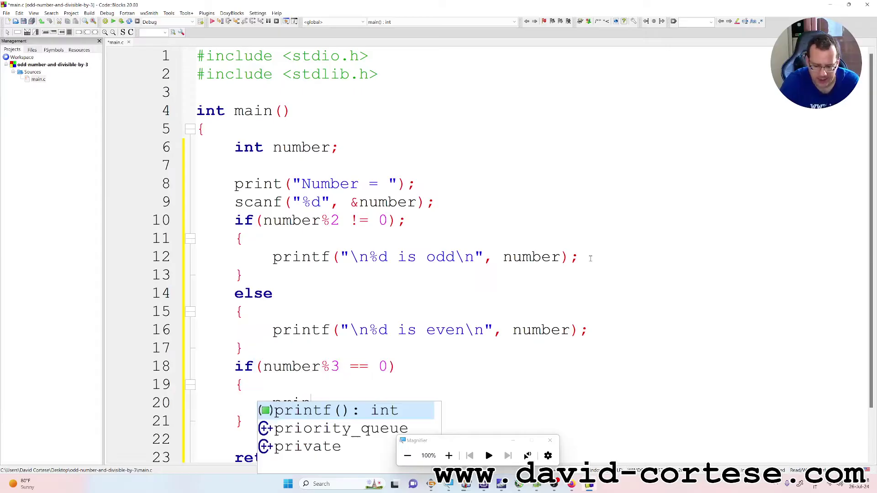
text(f)
key(BackSpace)
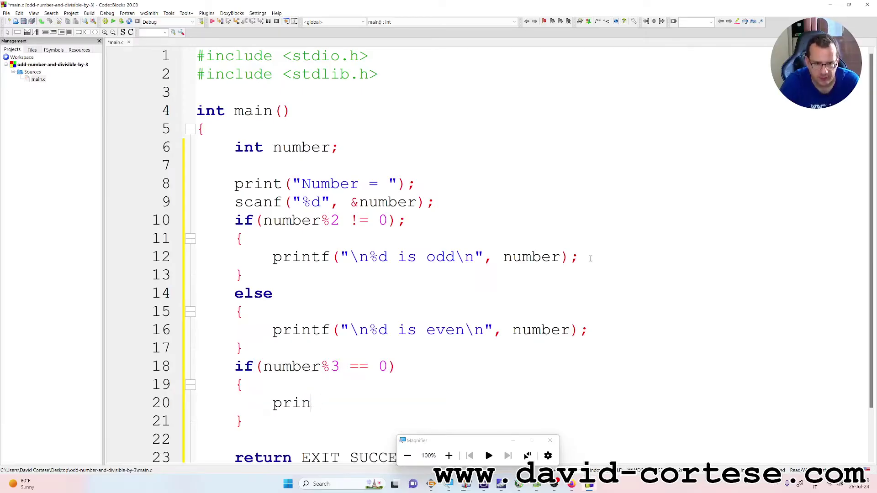
text(tf())
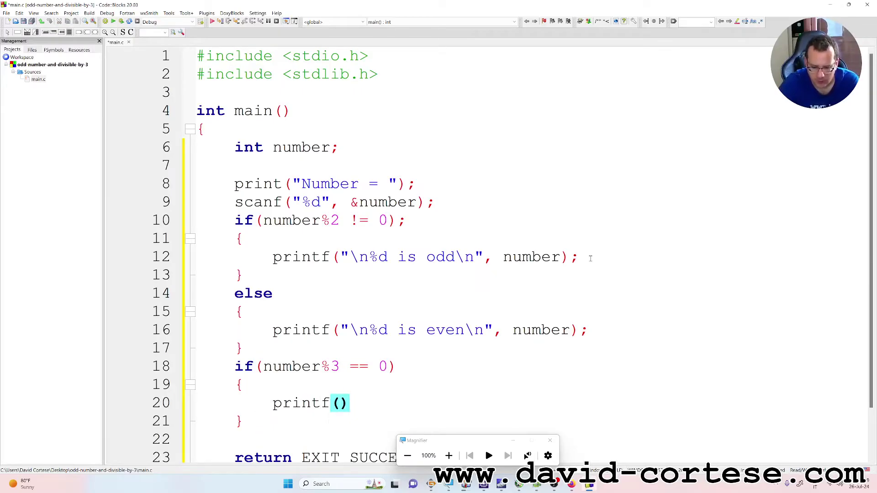
text(")
key(BackSpace)
key(Left)
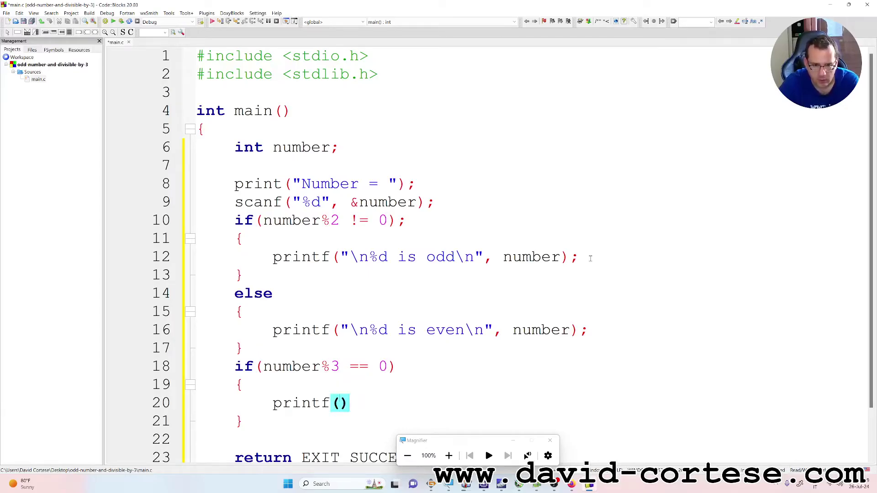
text(")
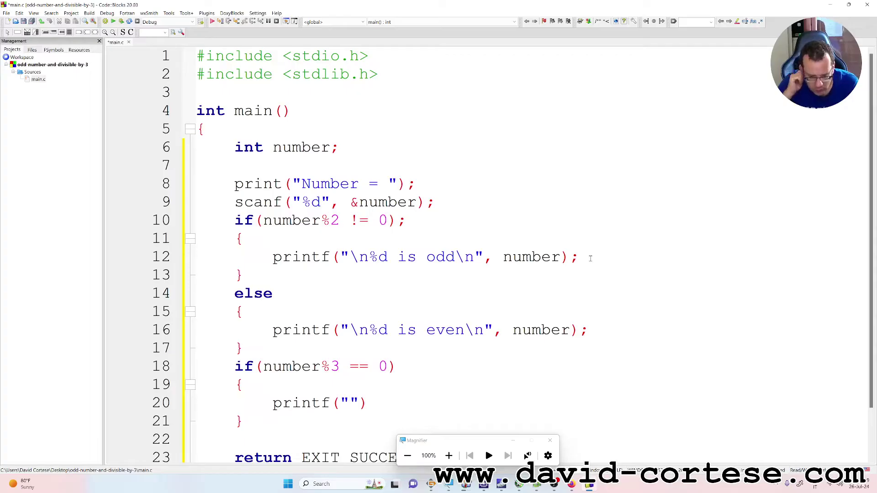
text(\n)
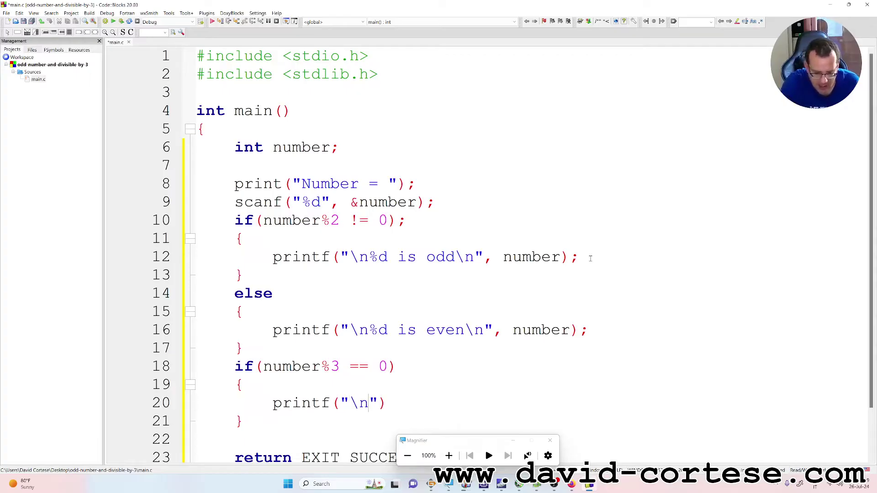
text(%)
text(d is divisi)
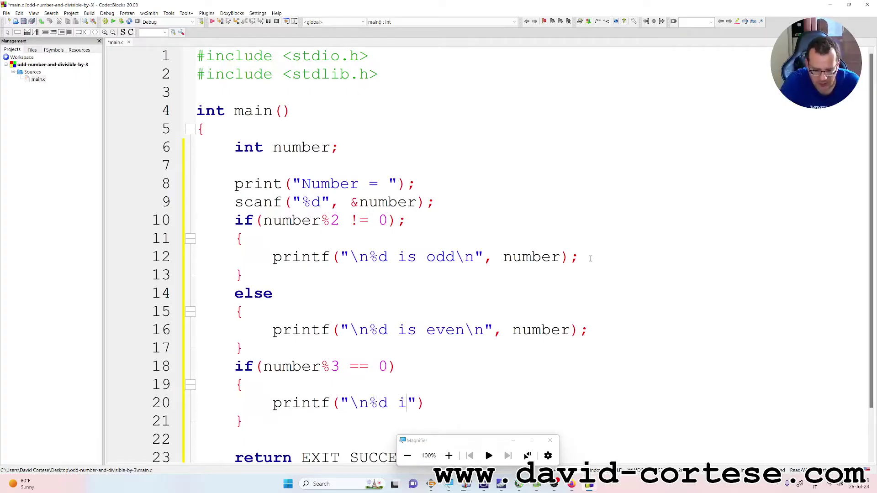
text(b)
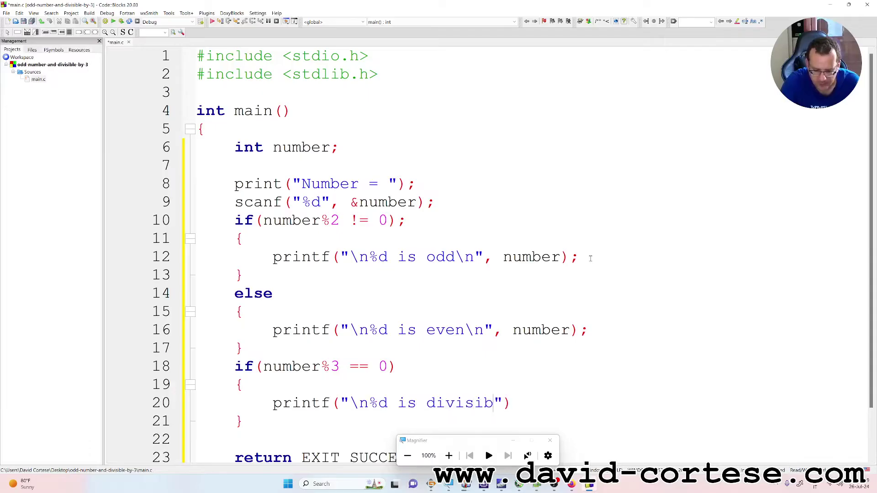
text(le by 3)
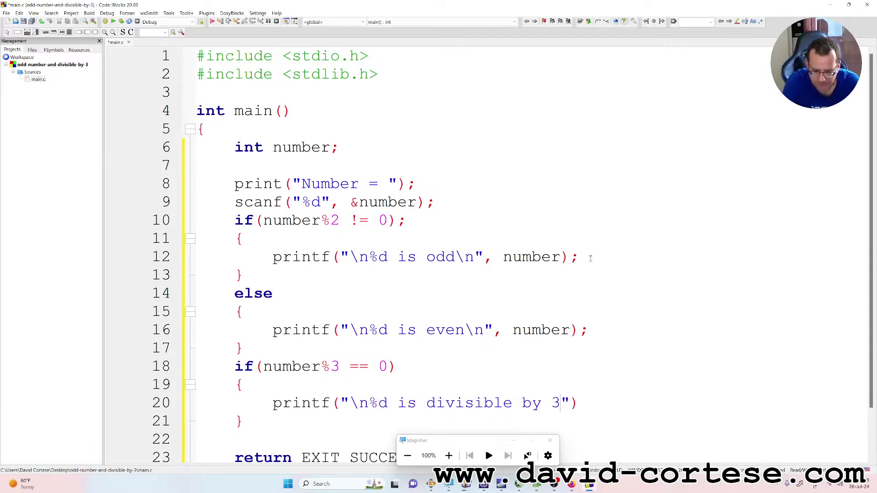
text(\n)
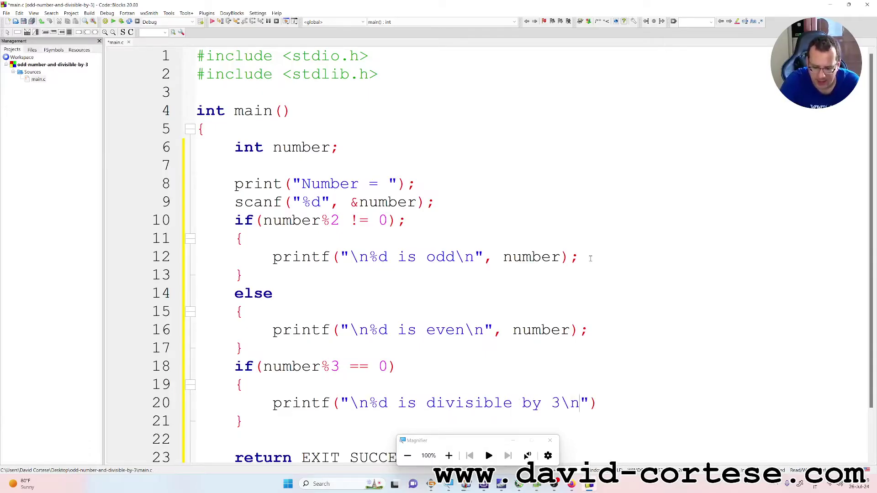
key(Right)
text(;)
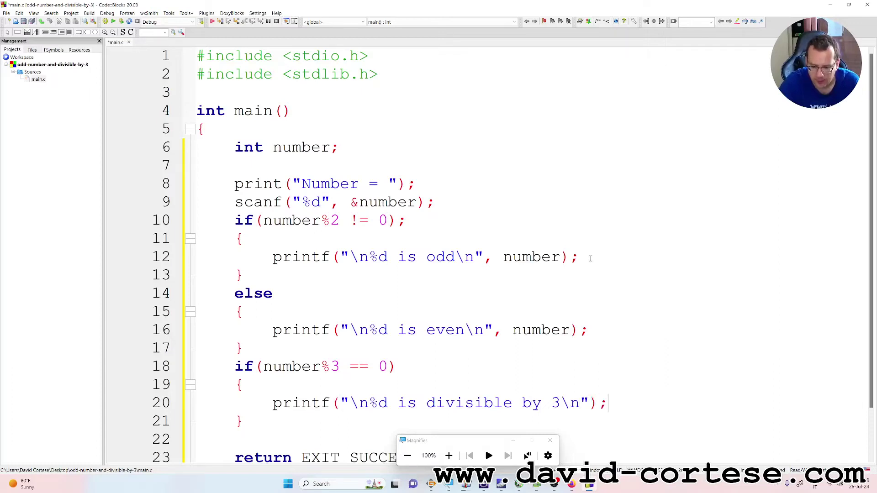
key(Down)
key(Return)
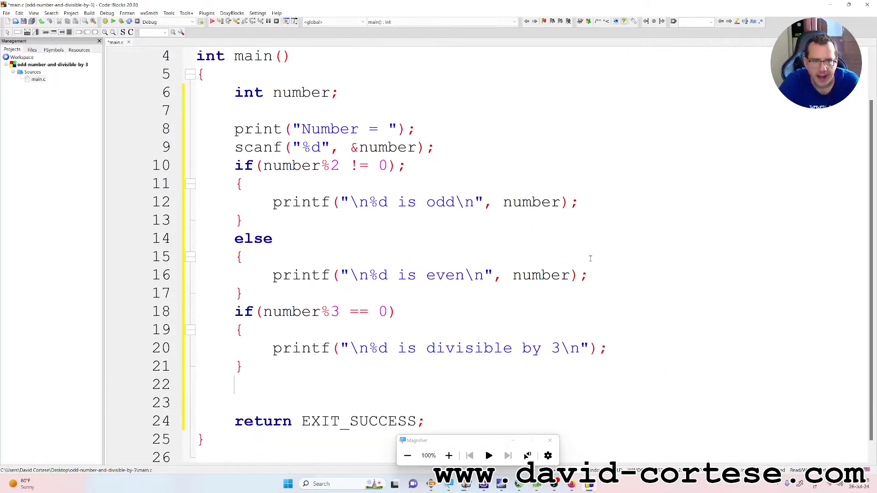
text(else)
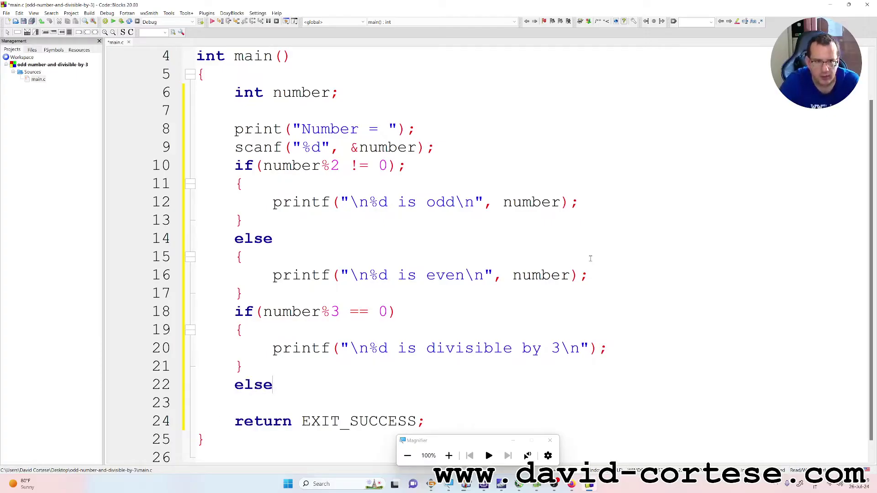
Step: Add an else with a brace block after the divisible-by-3 check and move into its body
key(Return)
text({)
key(Return)
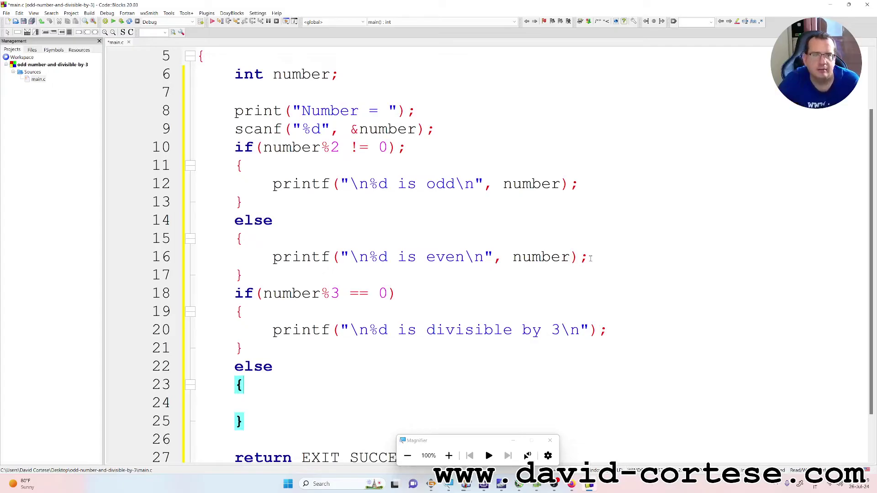
scroll(399, 321, up, 1)
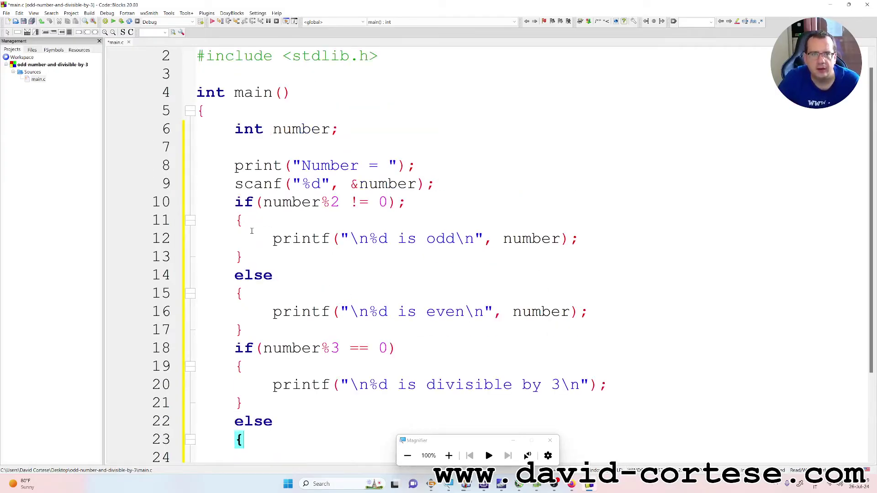
click(239, 222)
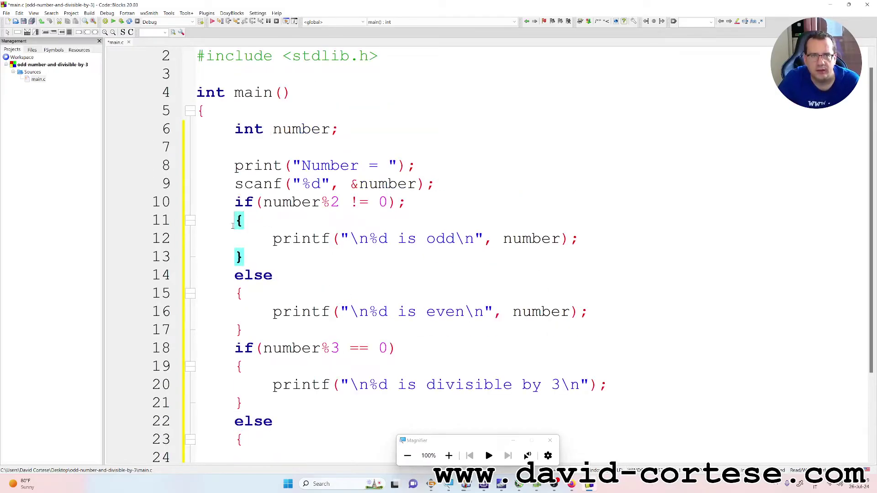
drag(240, 220, 199, 220)
click(241, 221)
scroll(242, 243, down, 1)
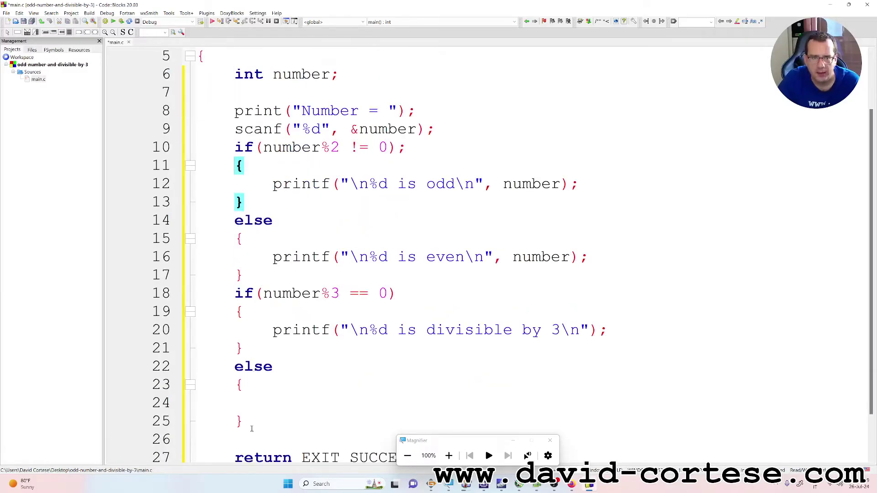
click(264, 403)
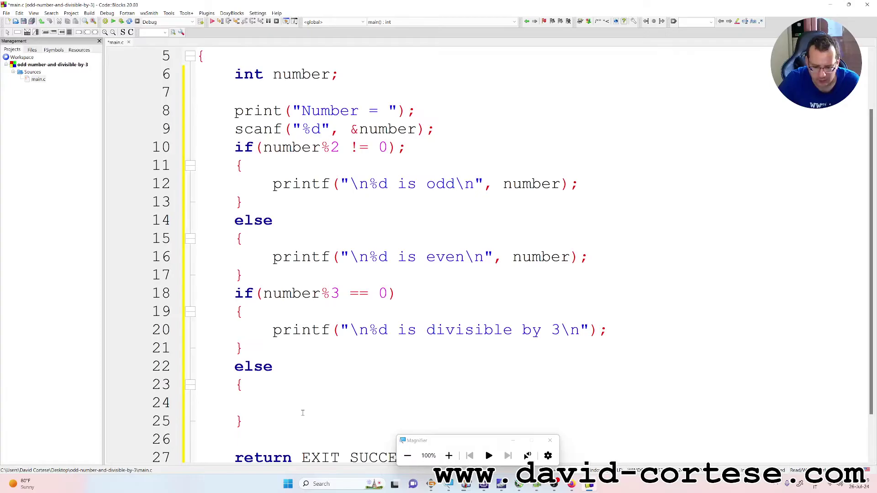
text(printf)
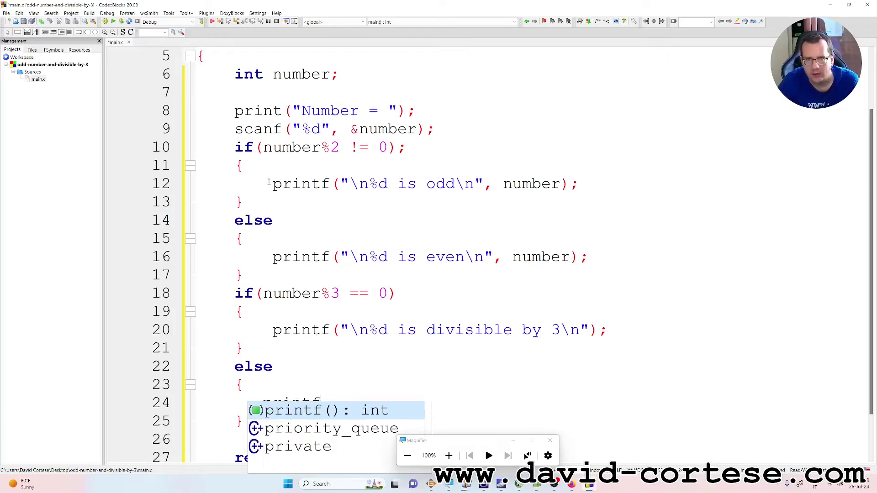
Step: Reference the odd-number printf and begin a printf call inside the new else block
drag(273, 184, 603, 188)
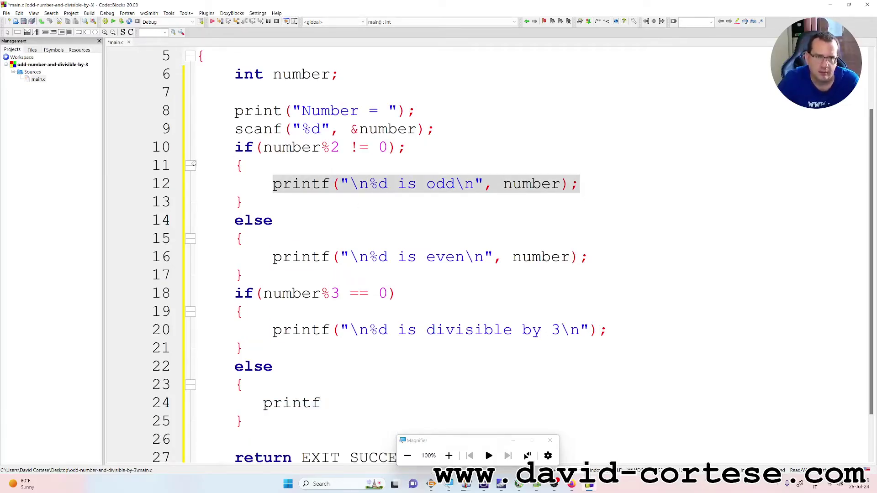
click(235, 166)
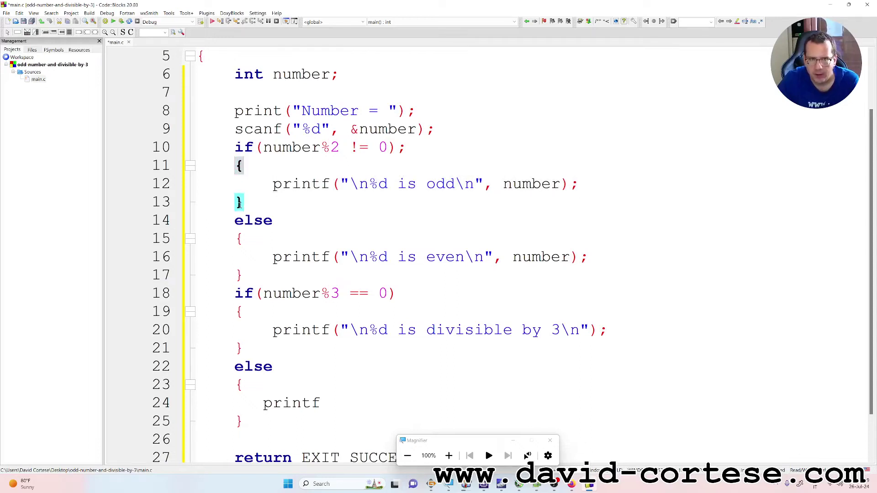
scroll(240, 202, down, 1)
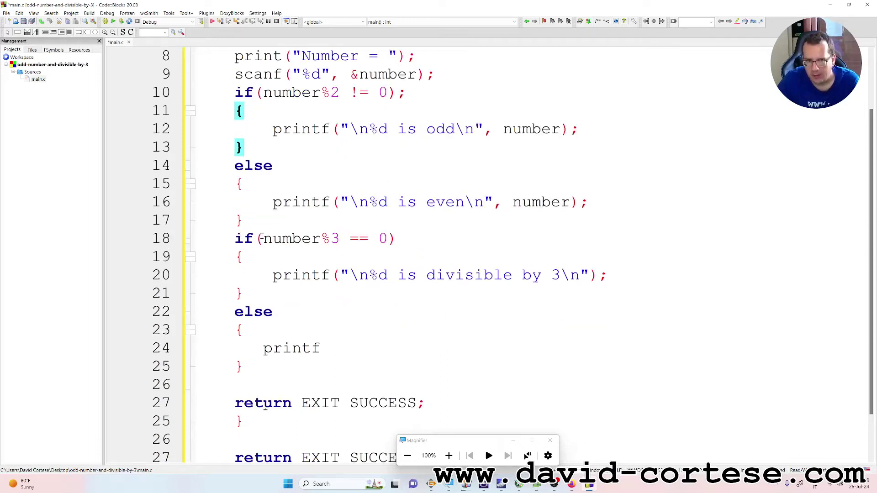
click(355, 353)
click(261, 350)
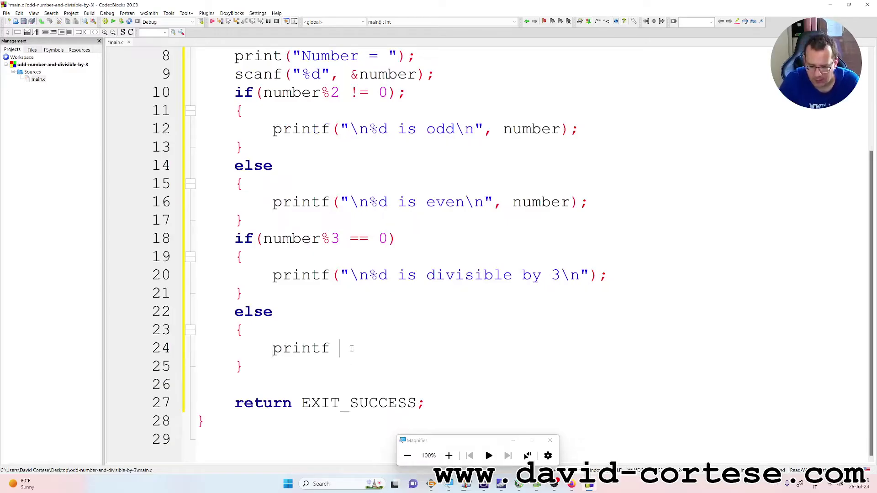
text(())
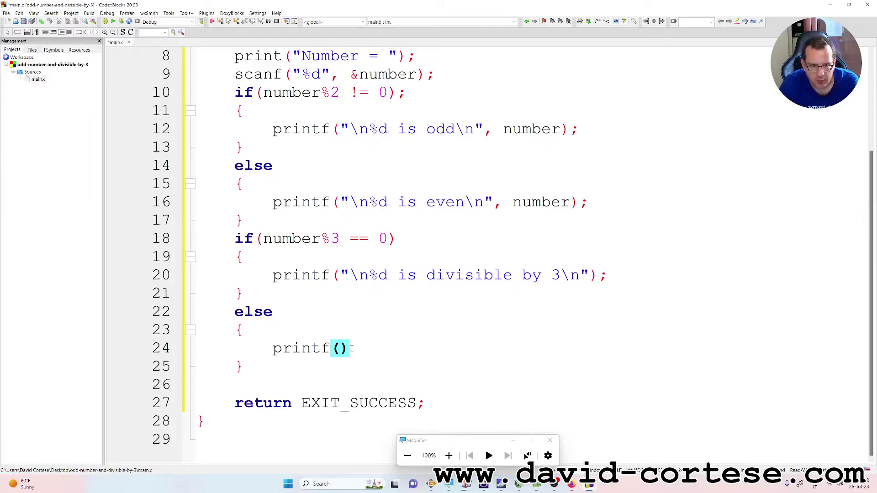
text("\)
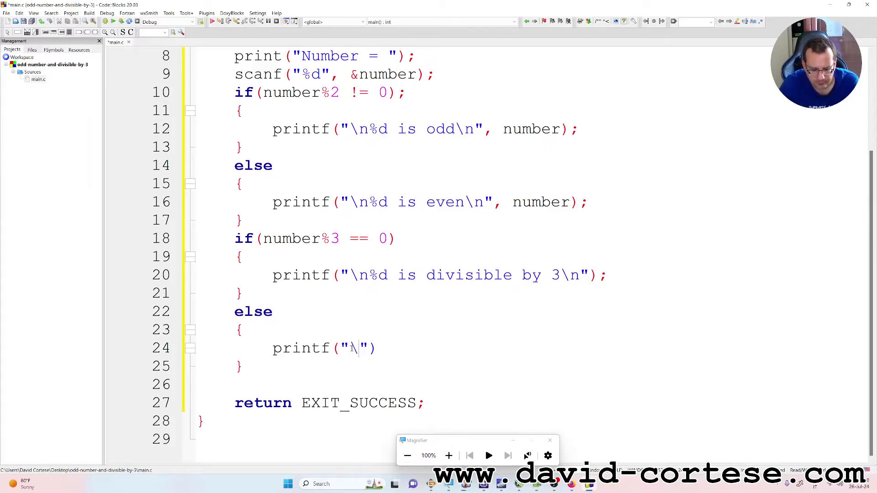
text(n%)
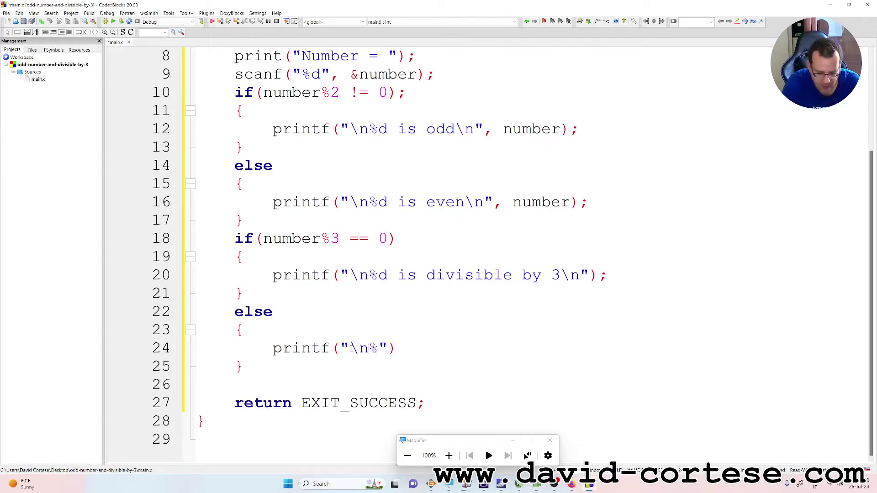
text(d is )
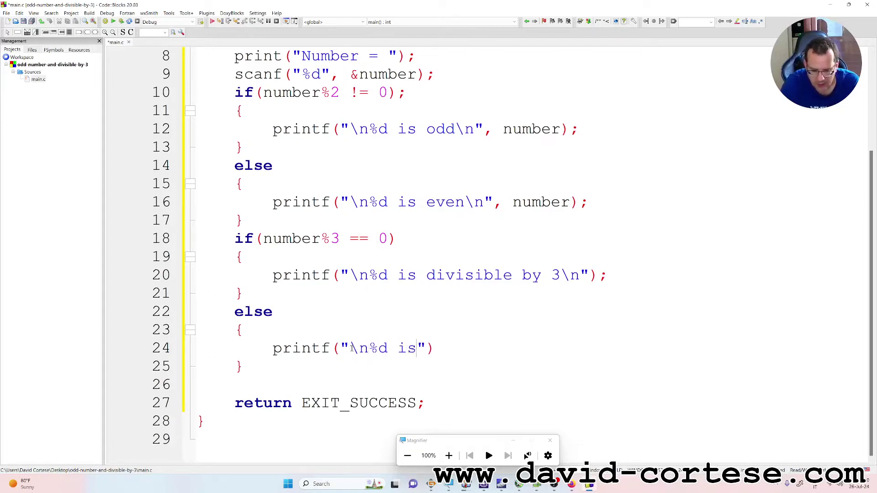
text(not )
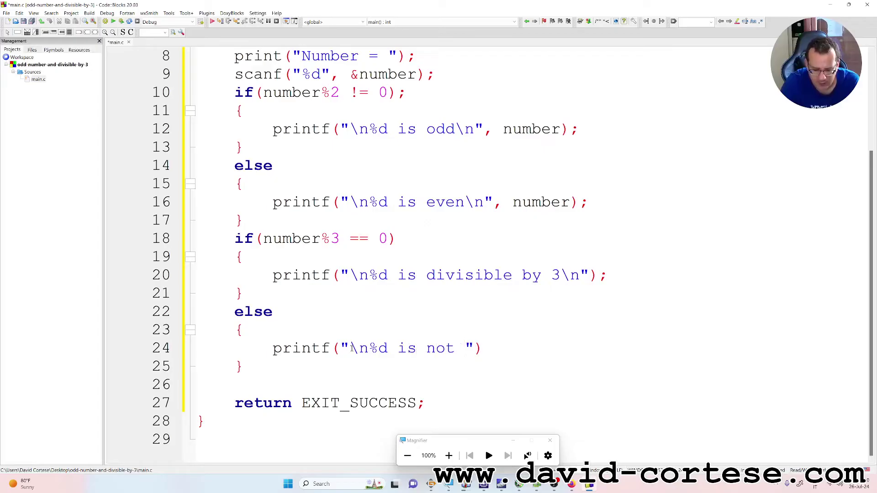
text(divisibl)
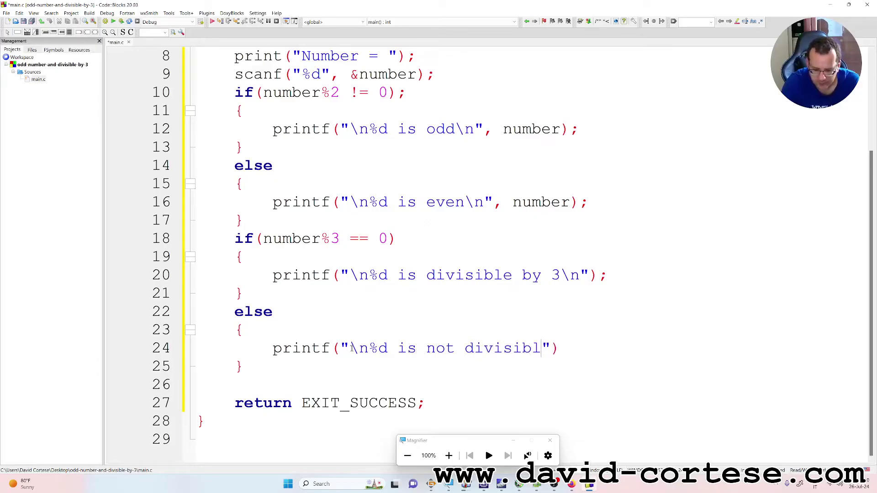
text(e by 3)
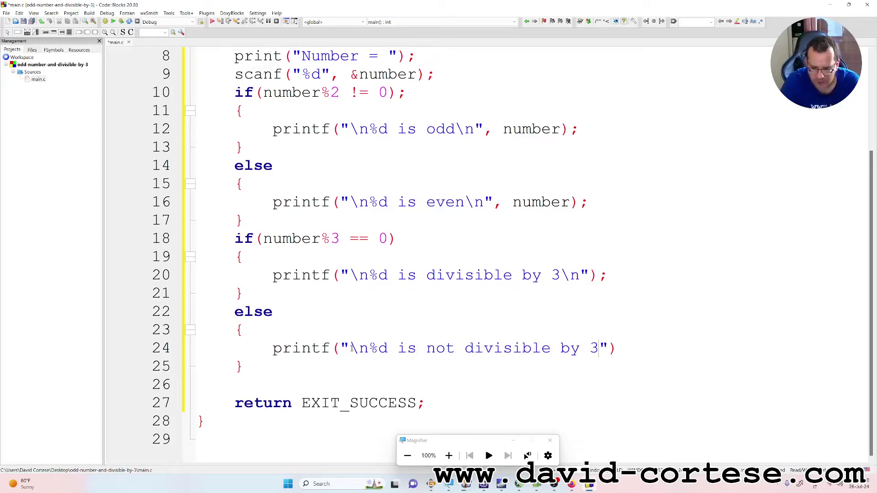
text(\n)
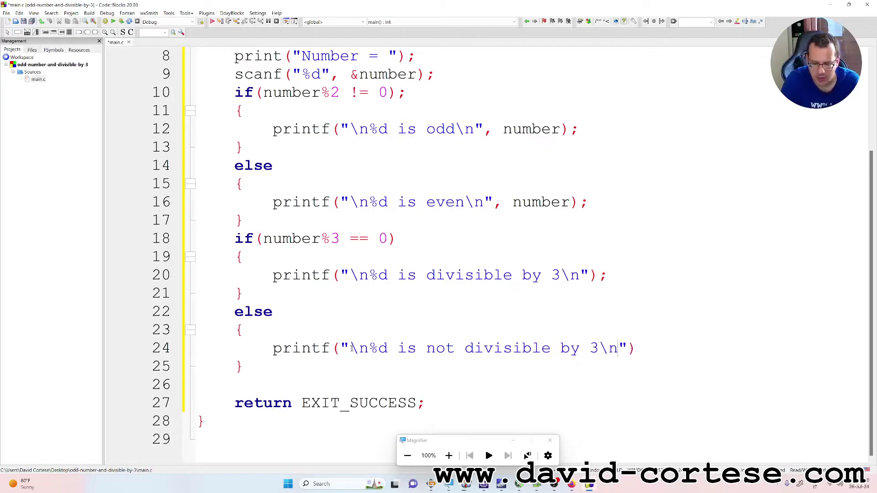
Step: Complete printf("\n%d is not divisible by 3\n"); in the else block
key(Right)
key(Right)
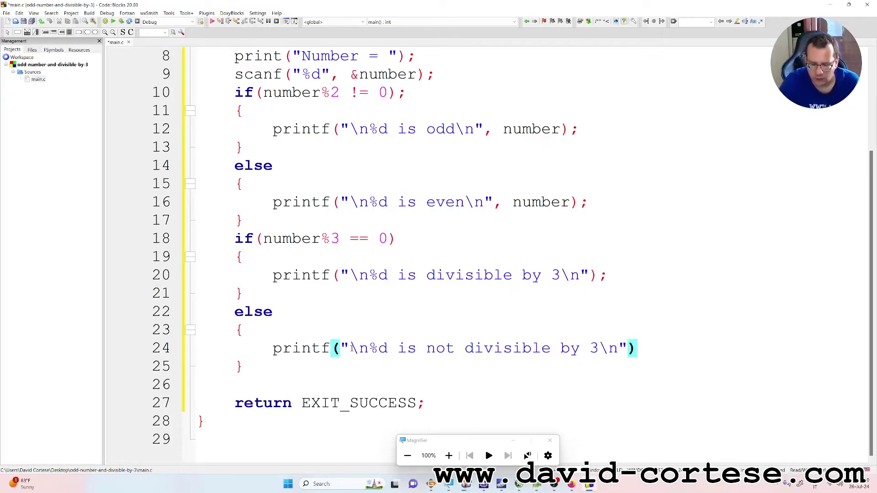
text(;)
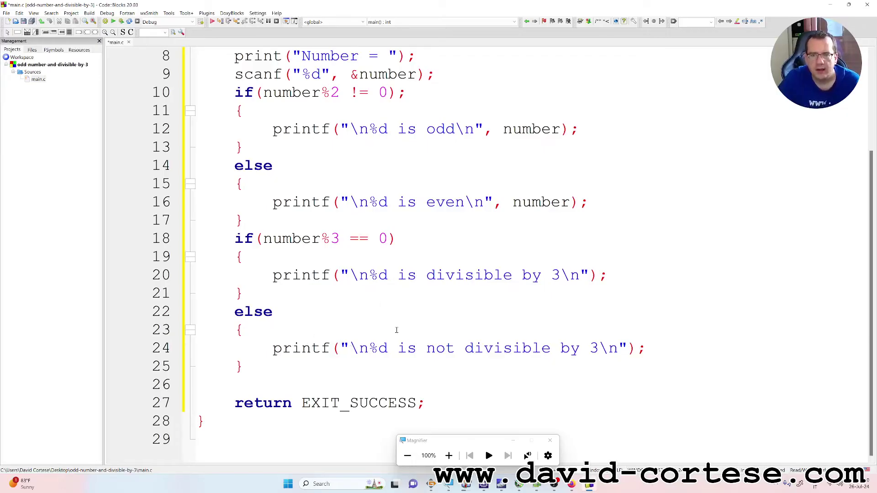
scroll(404, 351, up, 3)
scroll(404, 351, up, 4)
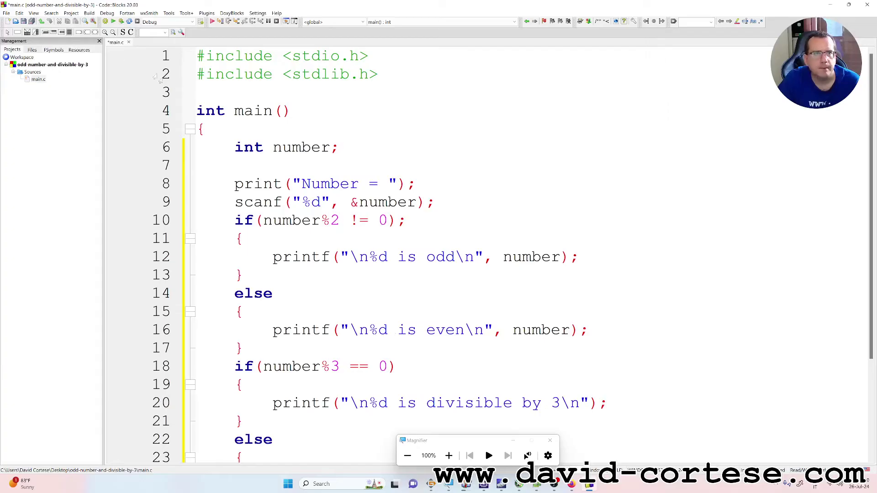
Step: Save, build and run the program, then show the build logs with the 'else' error on line 14
click(449, 456)
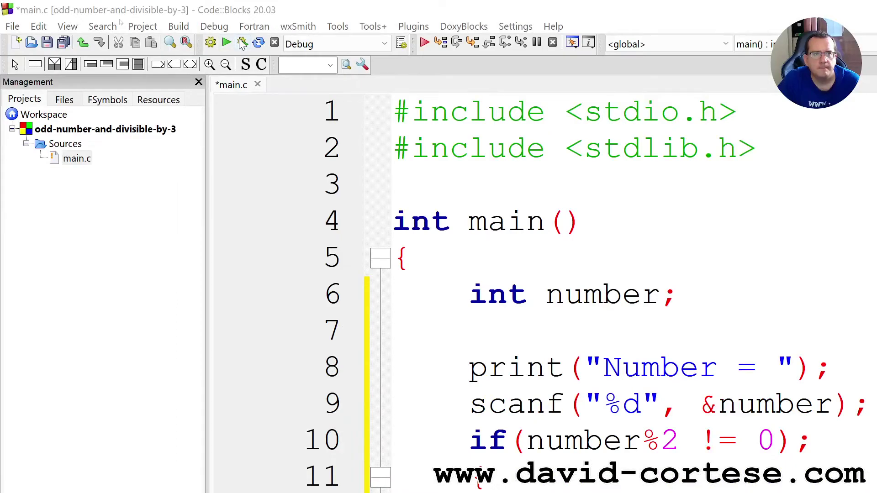
click(244, 43)
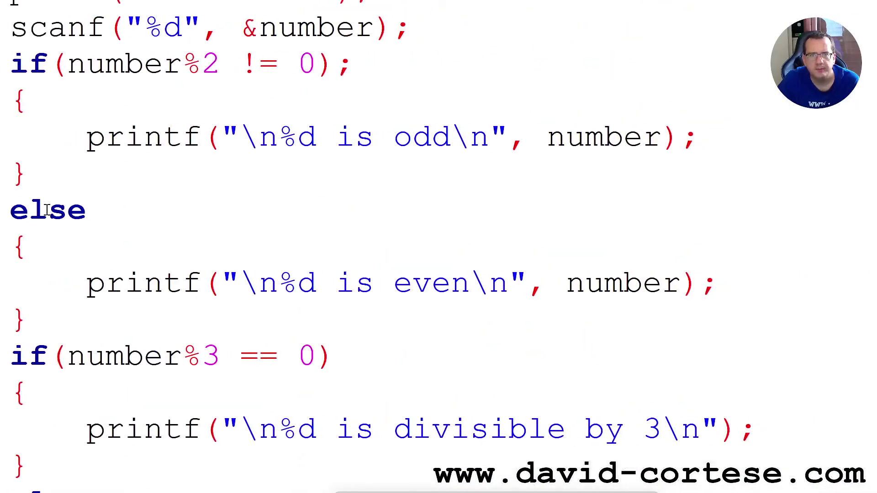
key(super+minus)
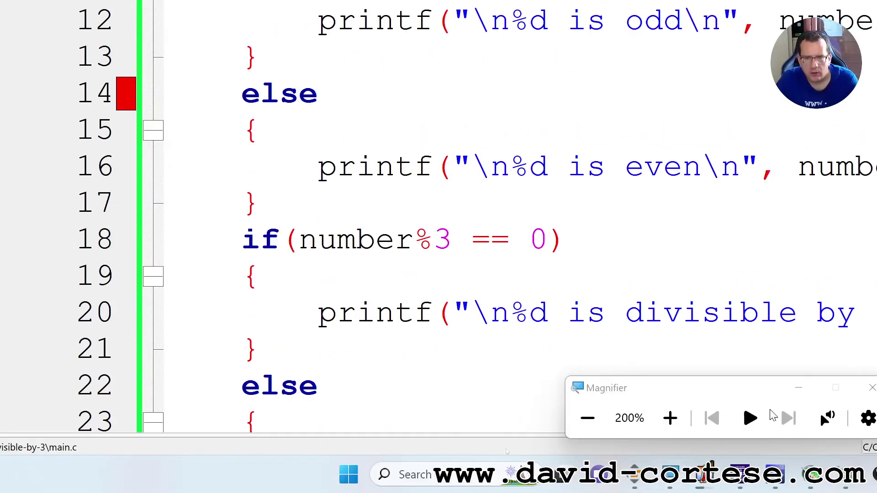
click(587, 418)
click(438, 453)
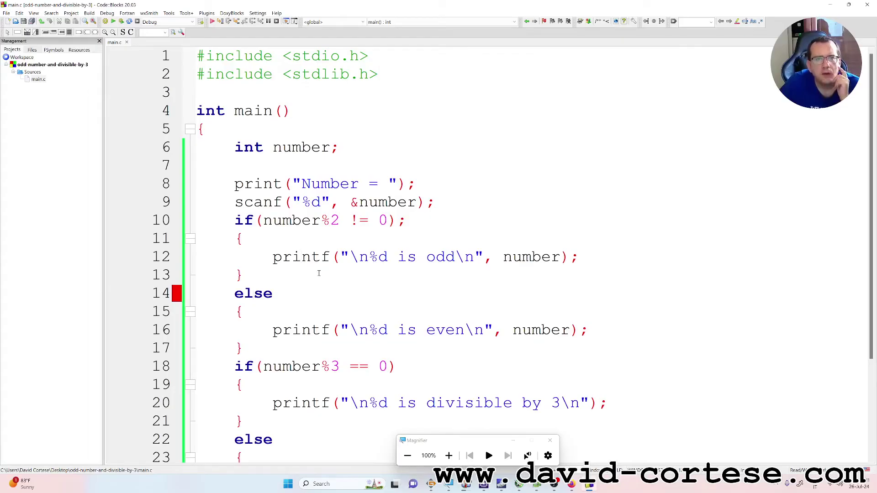
scroll(317, 270, down, 1)
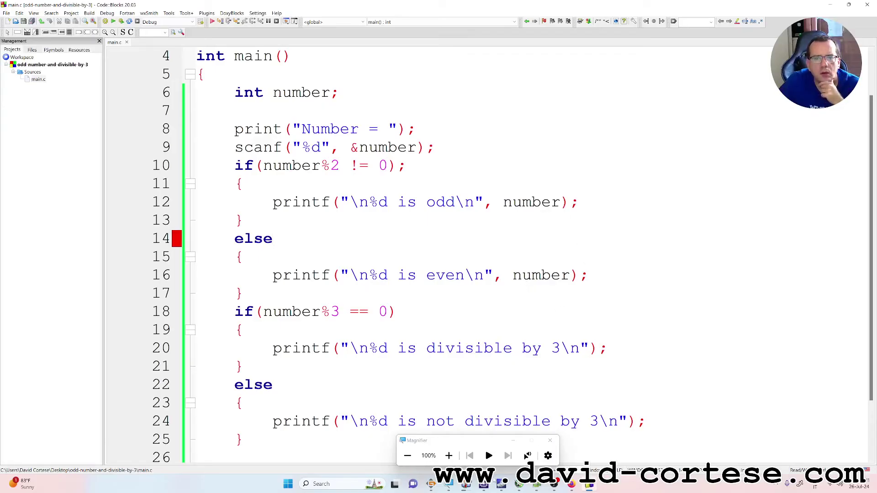
key(F9)
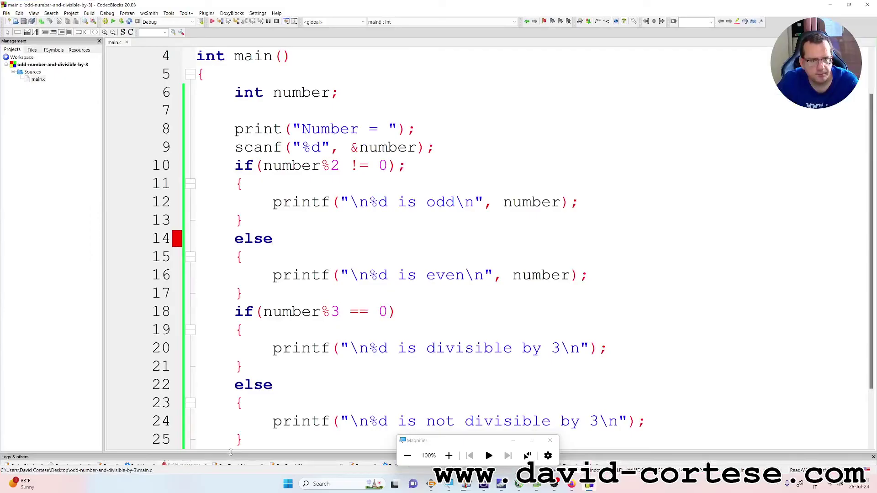
Step: Enlarge the build messages, delete the stray semicolon after the if condition on line 10, and rebuild
drag(233, 455, 226, 287)
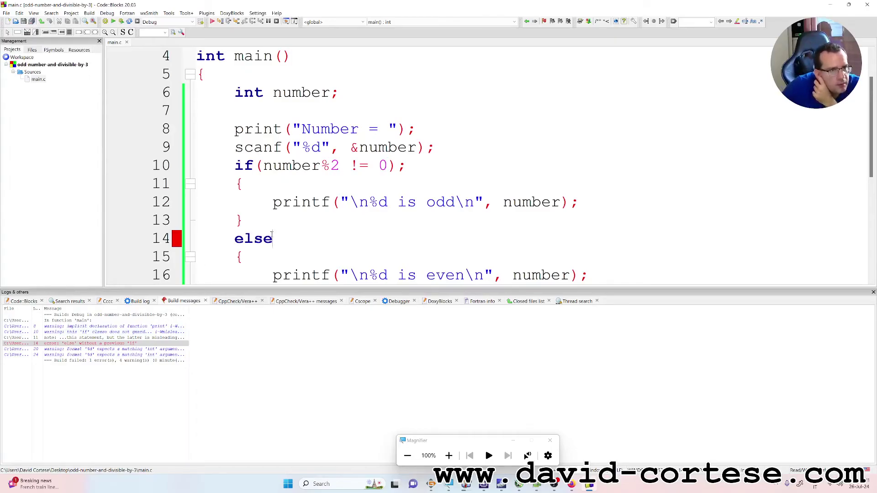
click(418, 165)
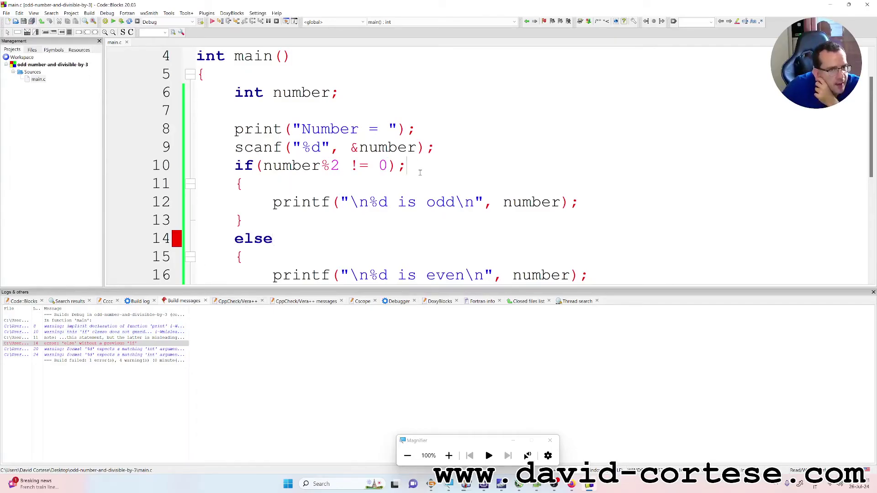
key(BackSpace)
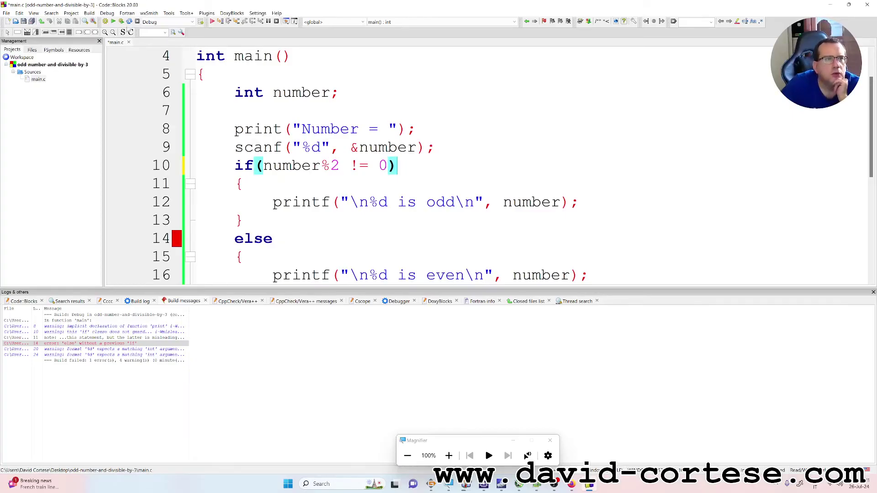
click(120, 25)
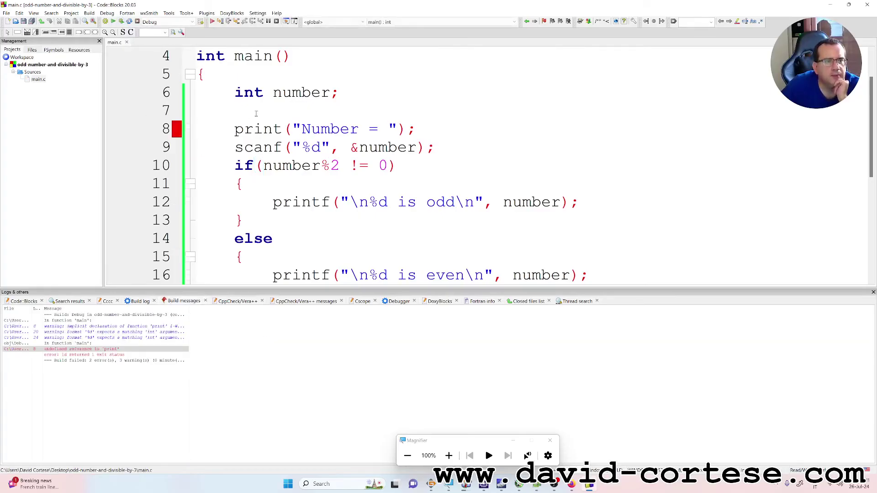
scroll(255, 113, down, 1)
scroll(303, 186, down, 1)
scroll(304, 185, up, 2)
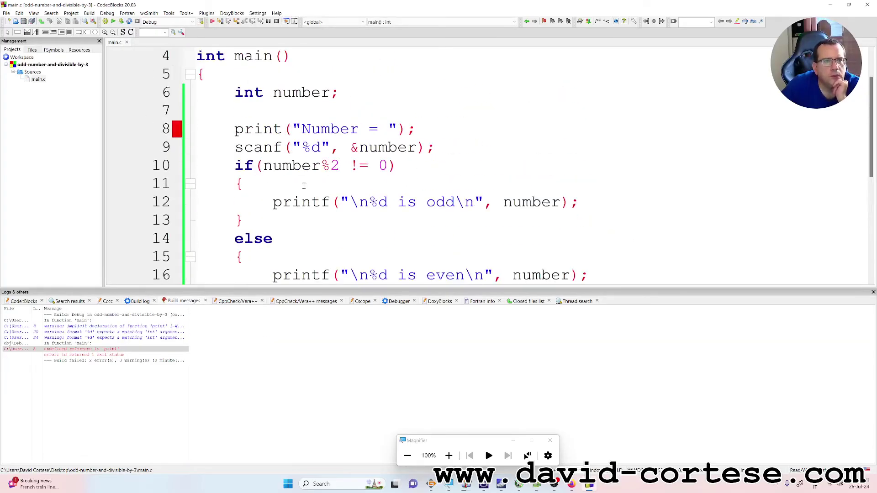
scroll(303, 185, down, 3)
scroll(303, 185, down, 1)
scroll(303, 187, up, 2)
scroll(304, 187, up, 3)
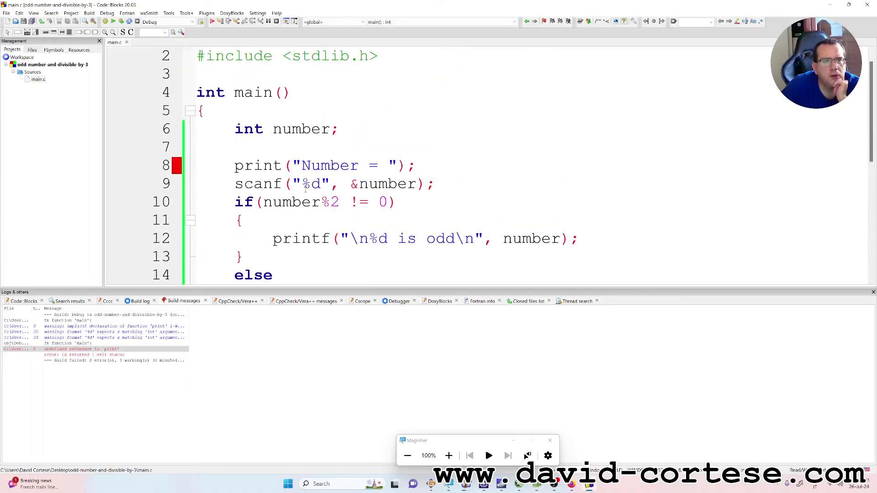
Step: Correct print to printf on line 8 after the undefined reference error
click(285, 166)
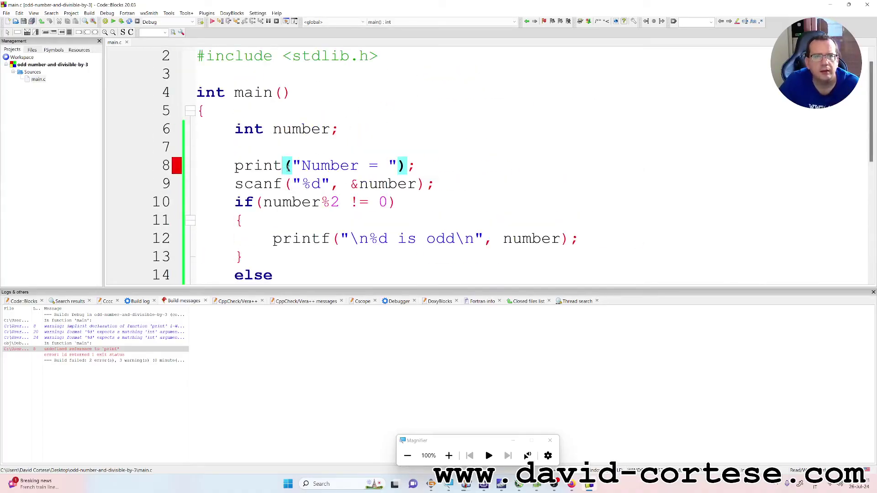
text(f)
key(Escape)
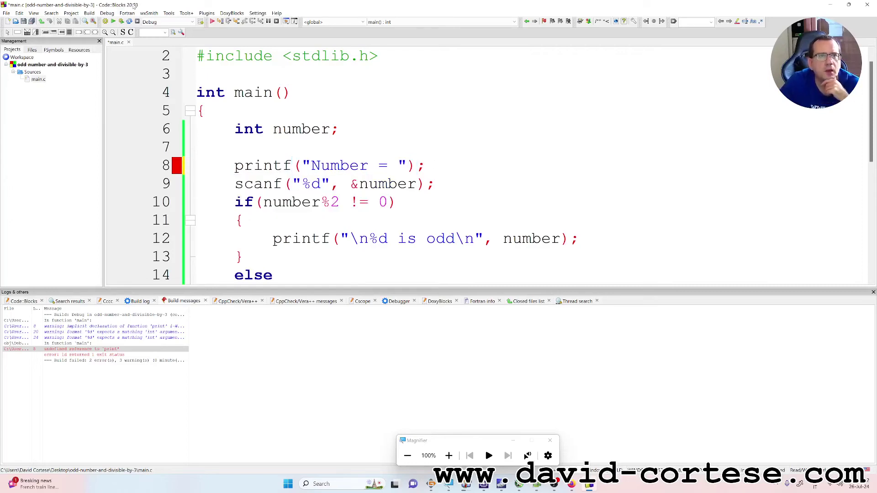
Step: Build and run, enter 15 to see '15 is odd' and '15 is divisible by 3', then close the console
click(121, 21)
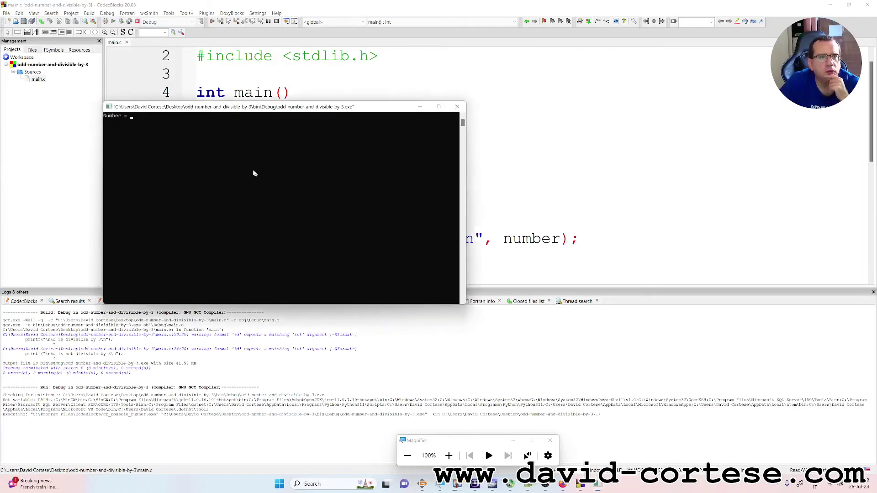
click(448, 455)
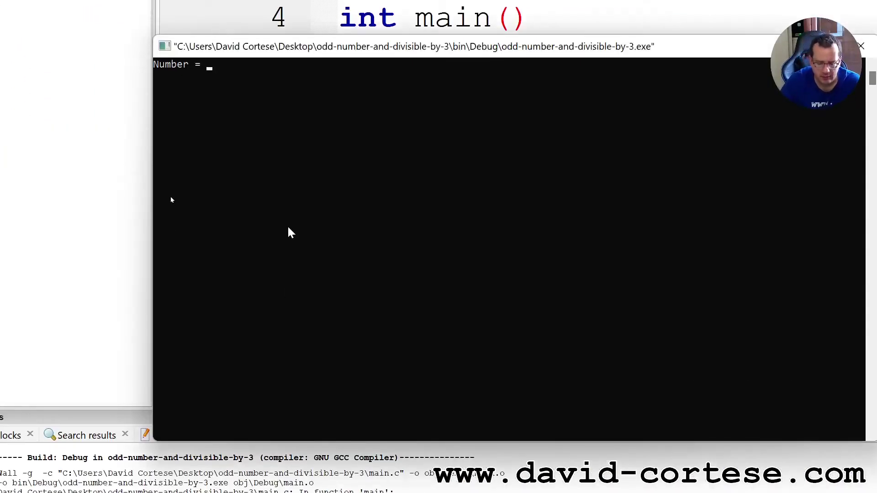
text(15)
key(Return)
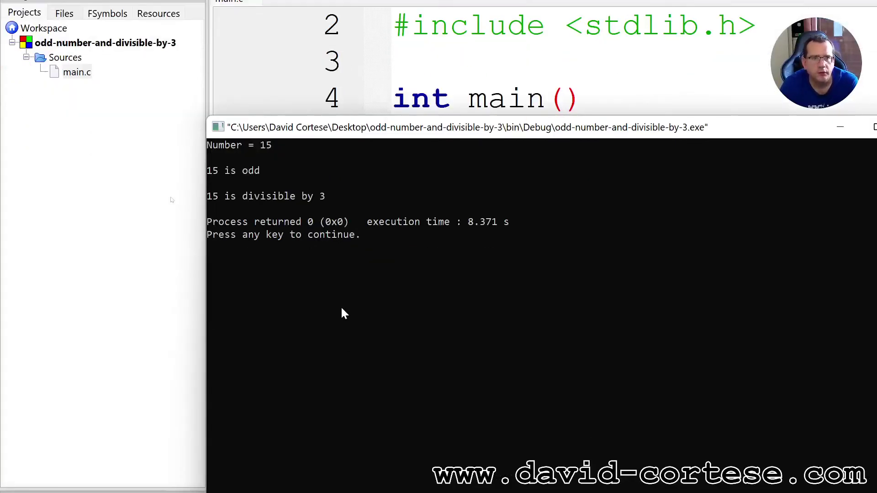
key(Return)
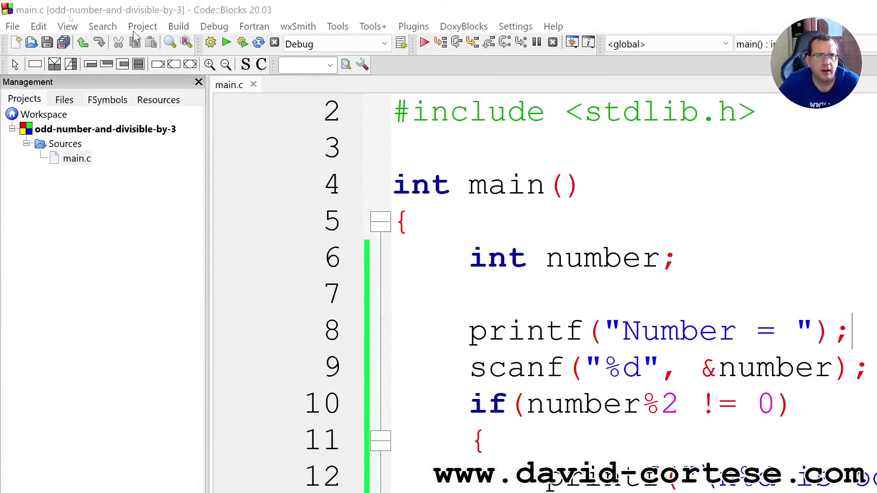
Step: Switch the build target to Release, run with 33 to see it reported odd and divisible by 3, then close the console
click(335, 44)
click(310, 73)
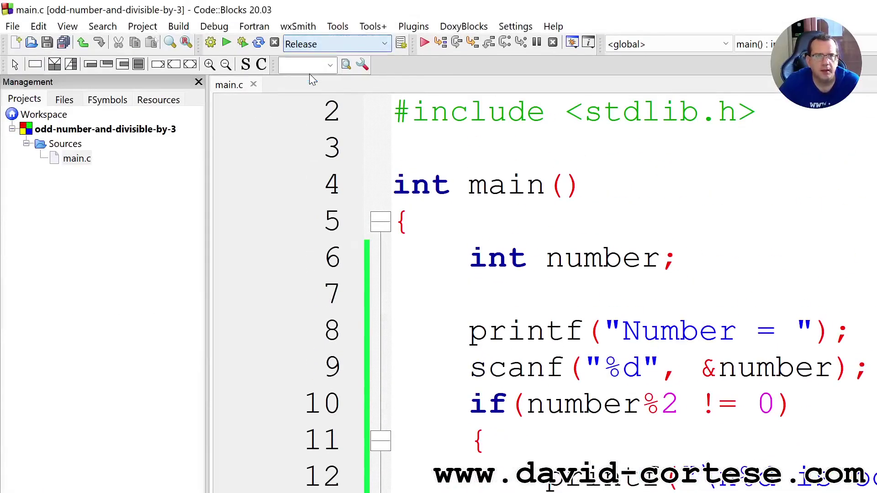
click(243, 44)
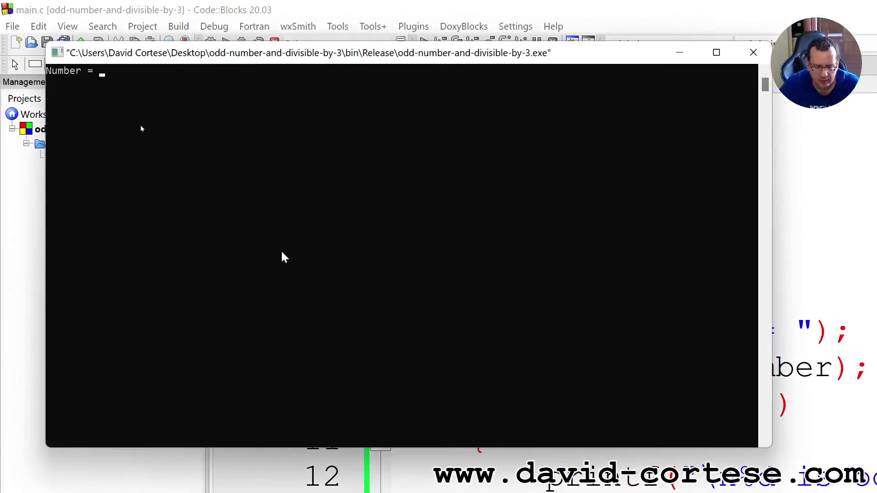
text(33)
key(Return)
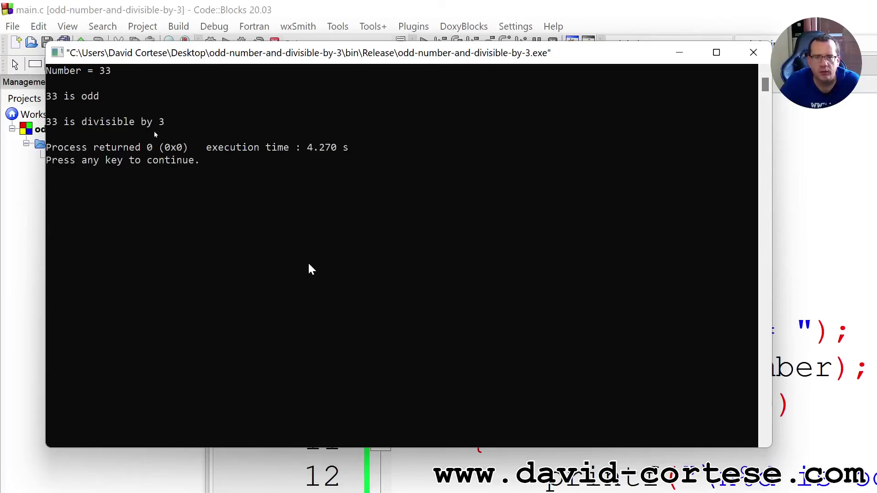
key(Return)
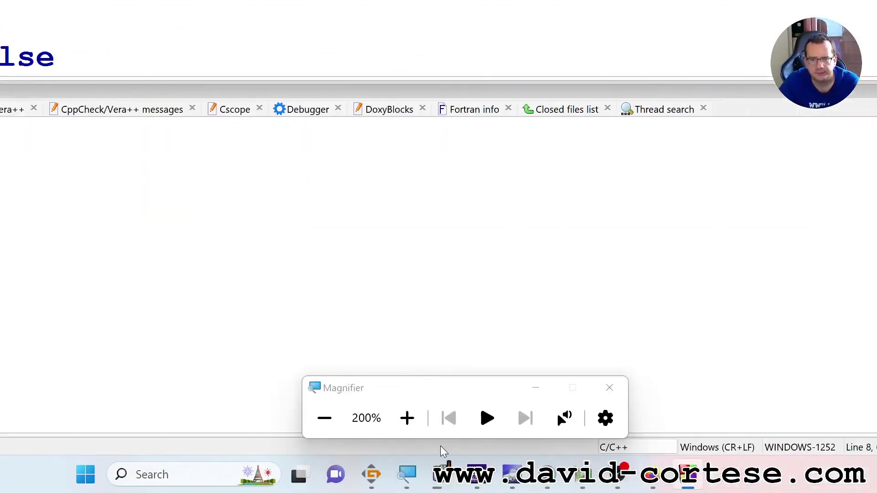
click(325, 417)
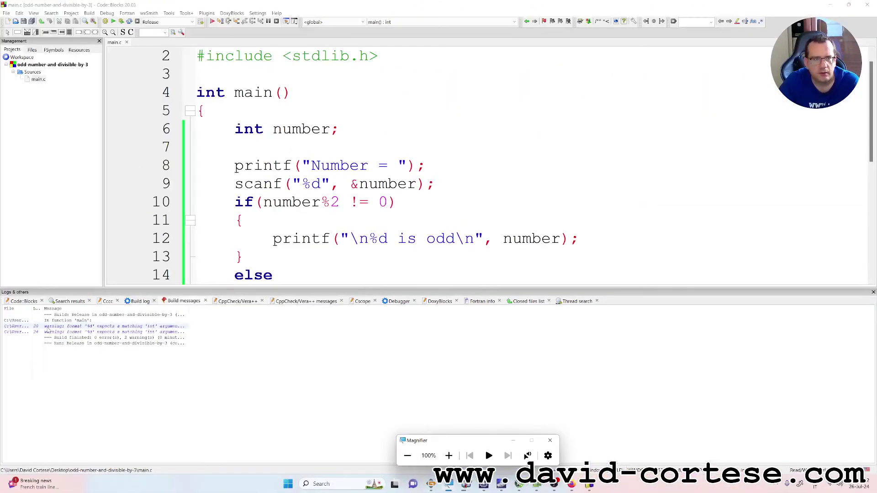
Step: Hide the Logs & others panel and highlight the number declaration and odd-number check in main.c
click(109, 315)
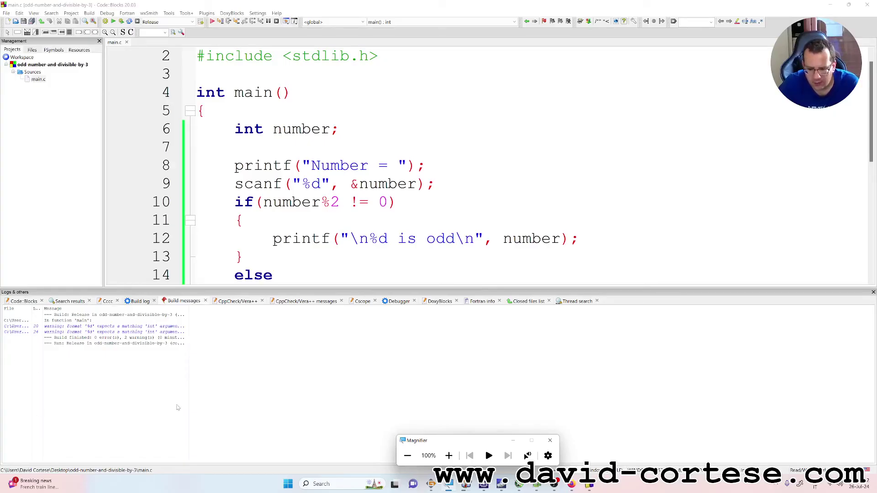
click(367, 253)
key(F2)
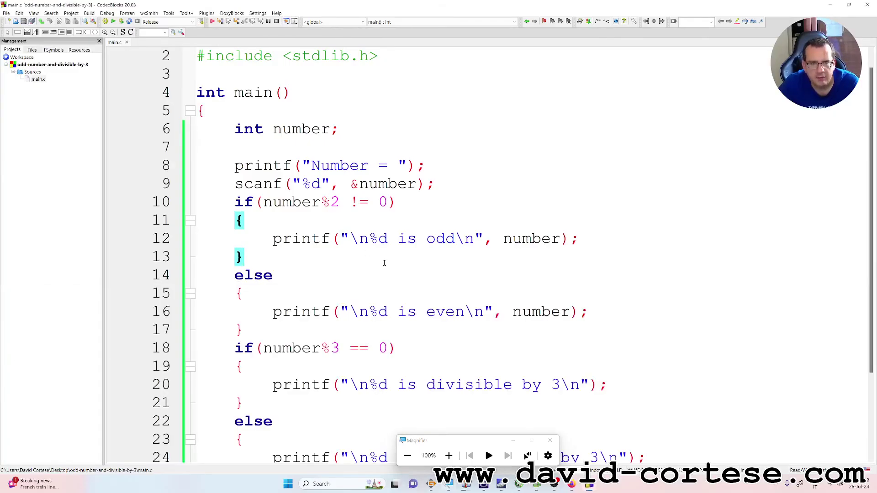
scroll(403, 290, up, 1)
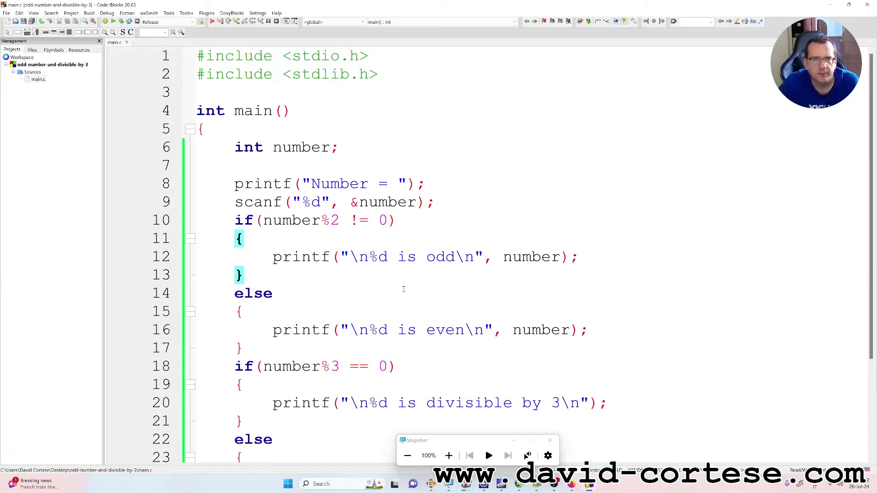
drag(235, 147, 365, 148)
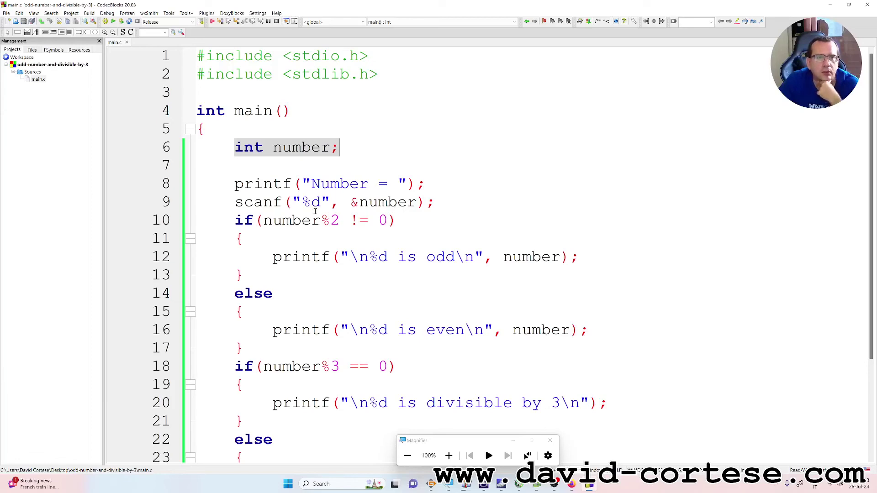
scroll(368, 216, down, 1)
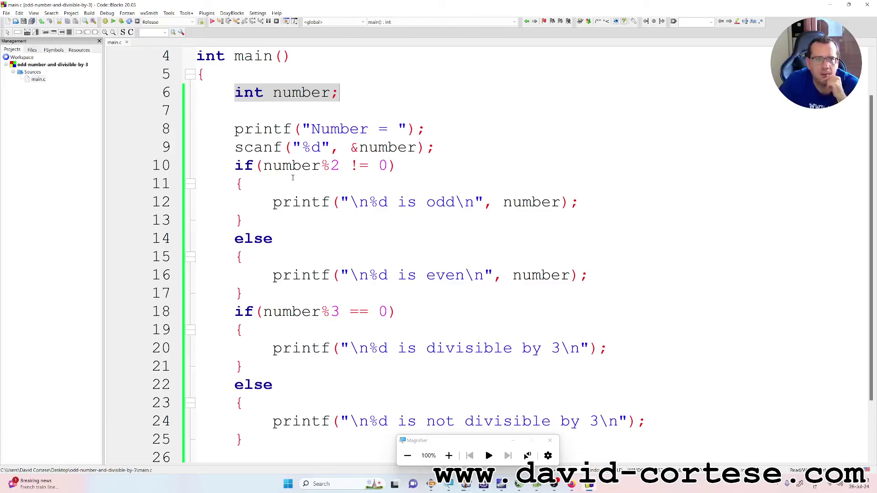
drag(235, 165, 341, 166)
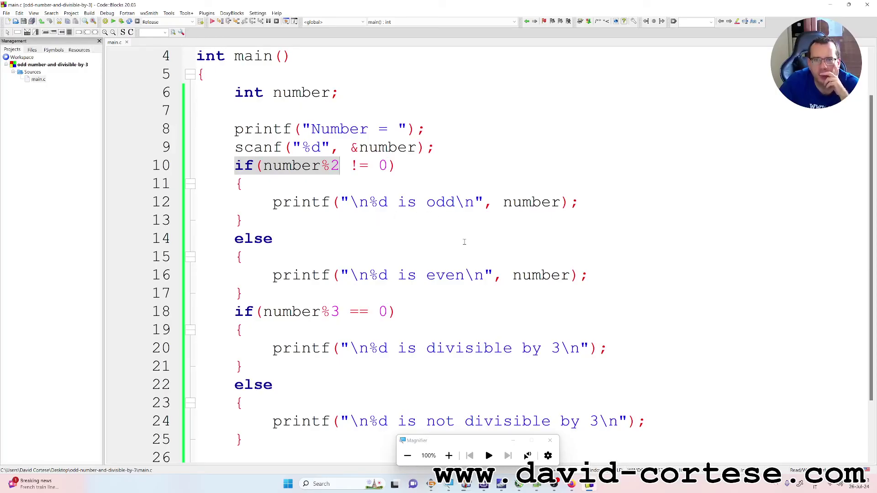
scroll(464, 242, down, 1)
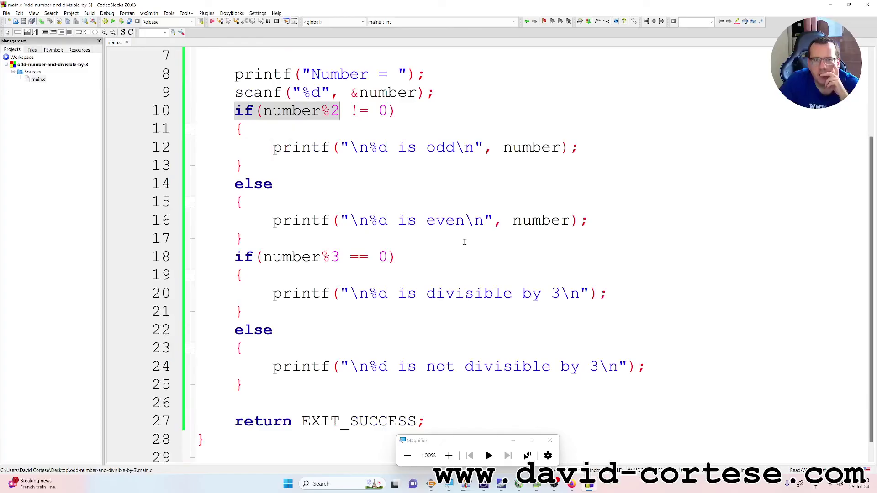
scroll(463, 228, down, 1)
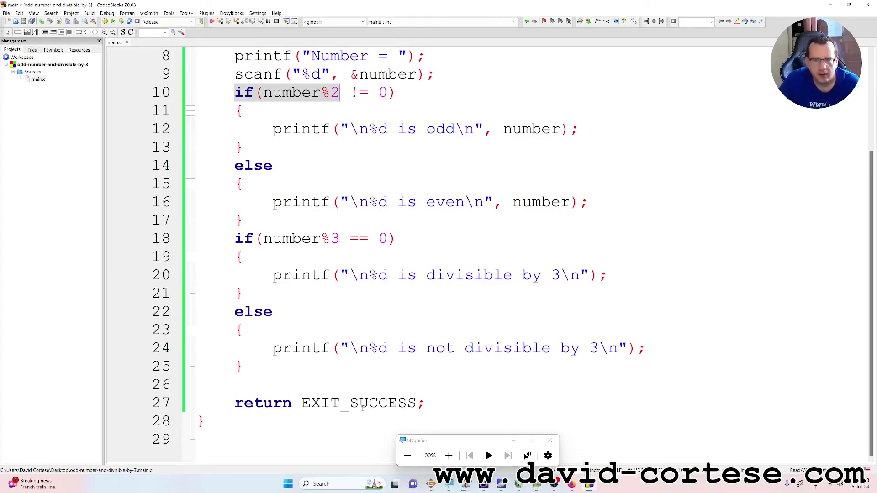
mouse_move(571, 484)
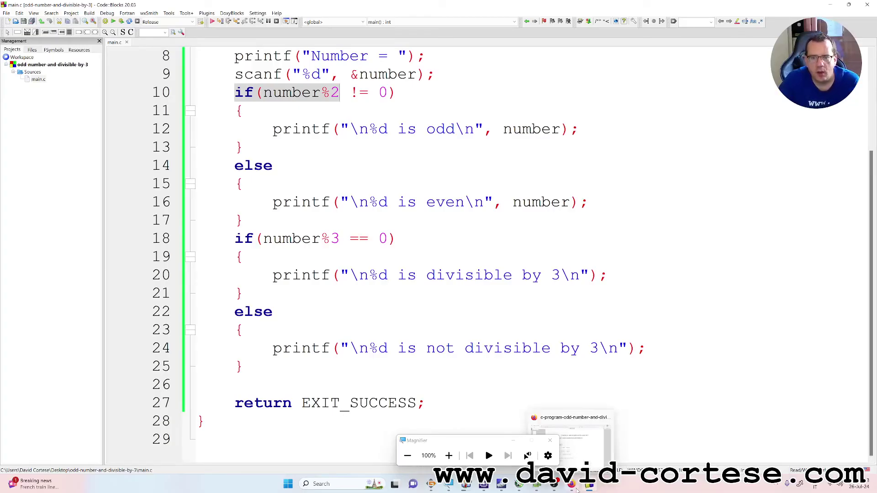
Step: Switch to Firefox and go back to the david-cortese.com home page
click(569, 439)
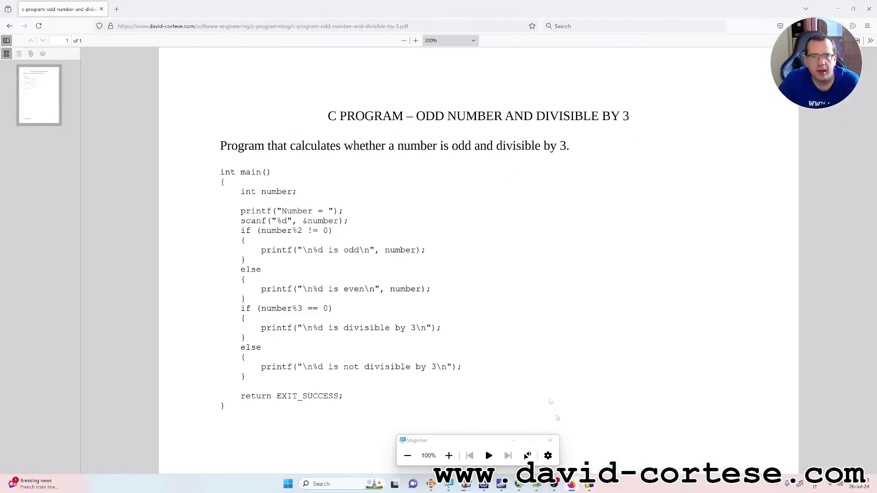
click(10, 26)
click(9, 25)
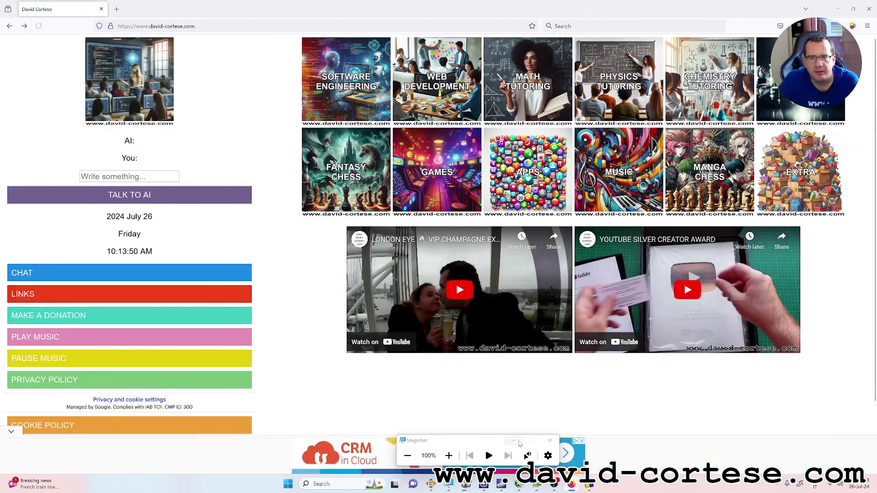
click(515, 442)
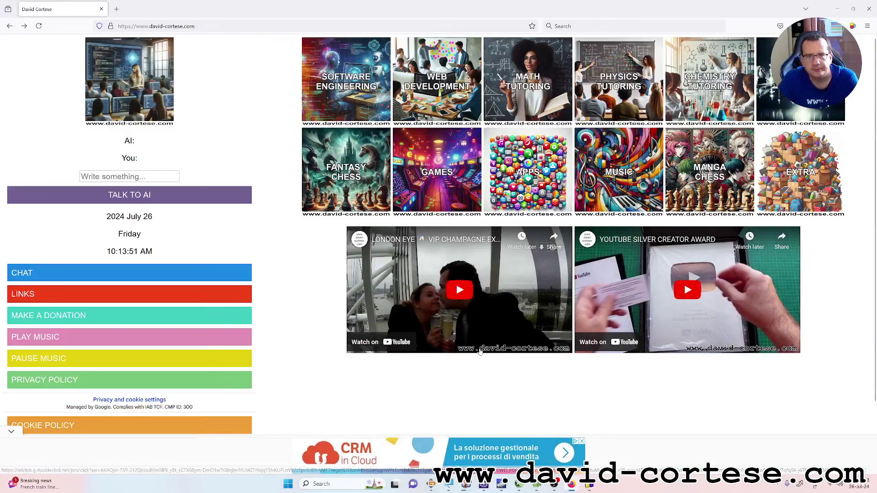
Step: Reach the C Programming list via Software Engineering and reopen the Odd Number and Divisible by 3 PDF
click(418, 203)
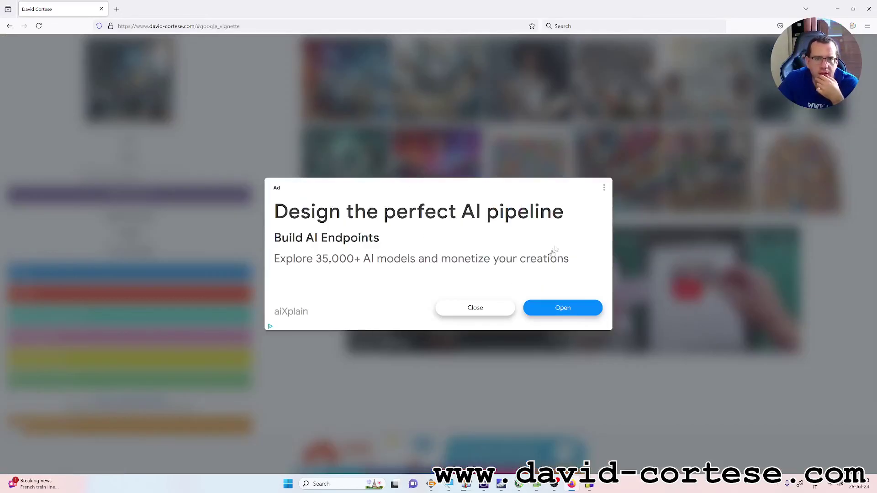
click(492, 309)
scroll(468, 283, down, 3)
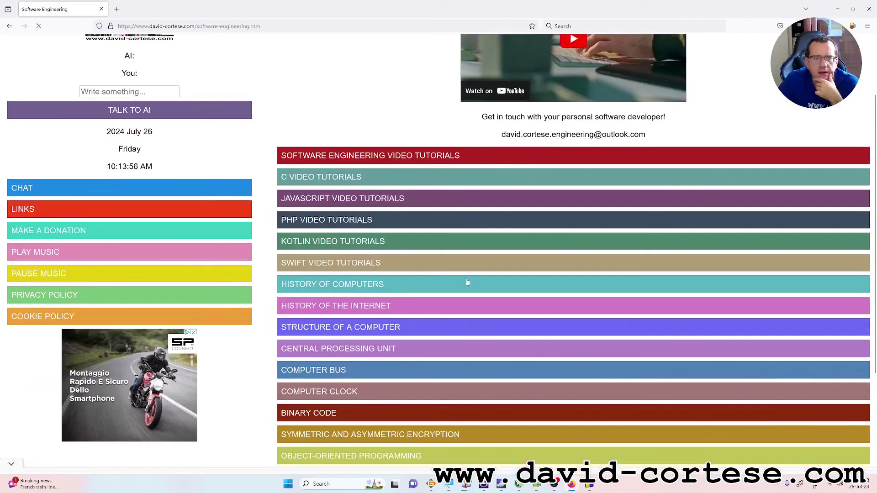
scroll(467, 284, down, 3)
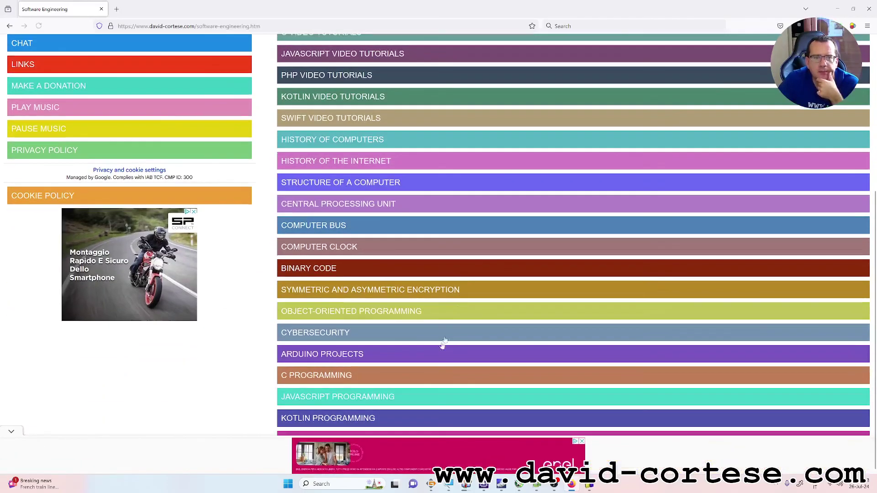
click(368, 376)
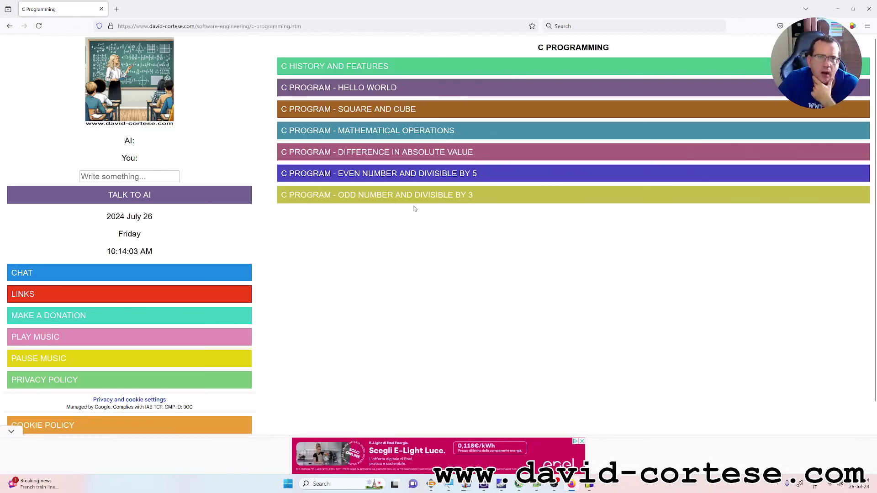
click(459, 204)
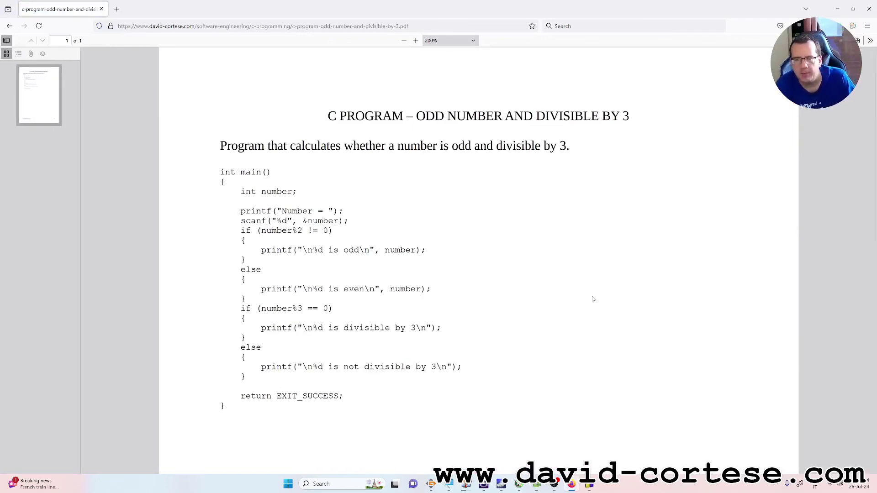
scroll(594, 299, down, 2)
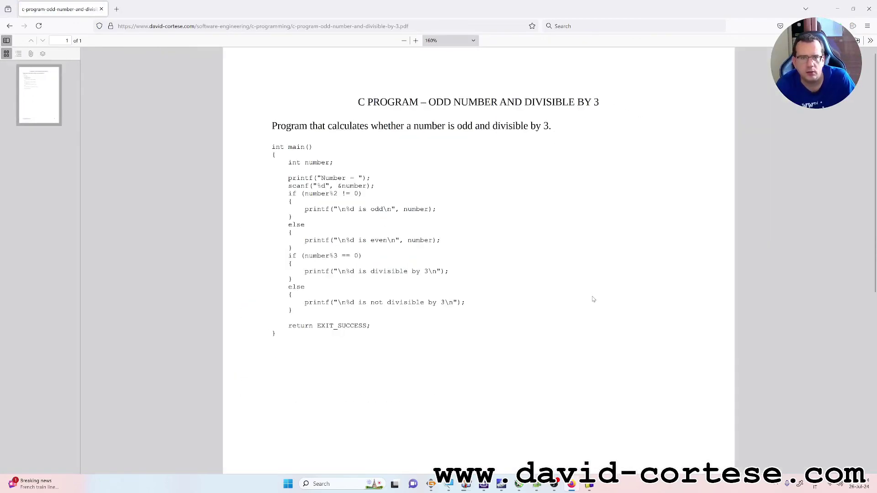
scroll(594, 299, down, 3)
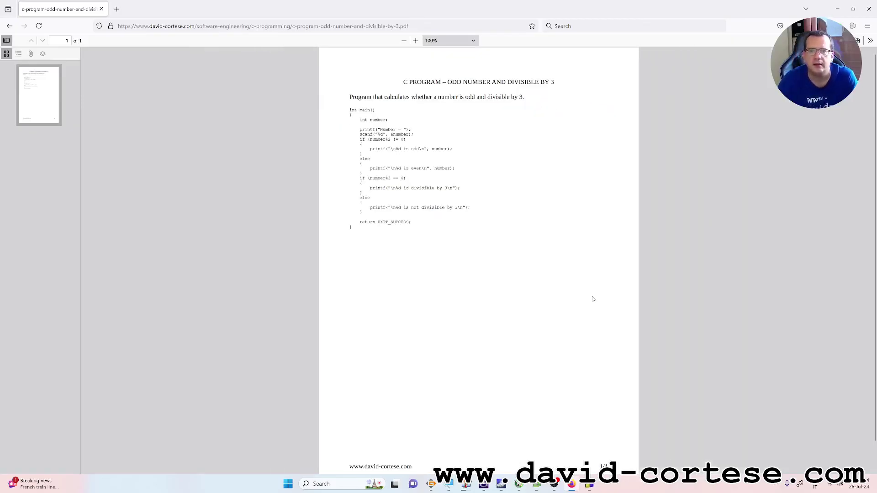
scroll(584, 299, up, 3)
scroll(584, 299, up, 3)
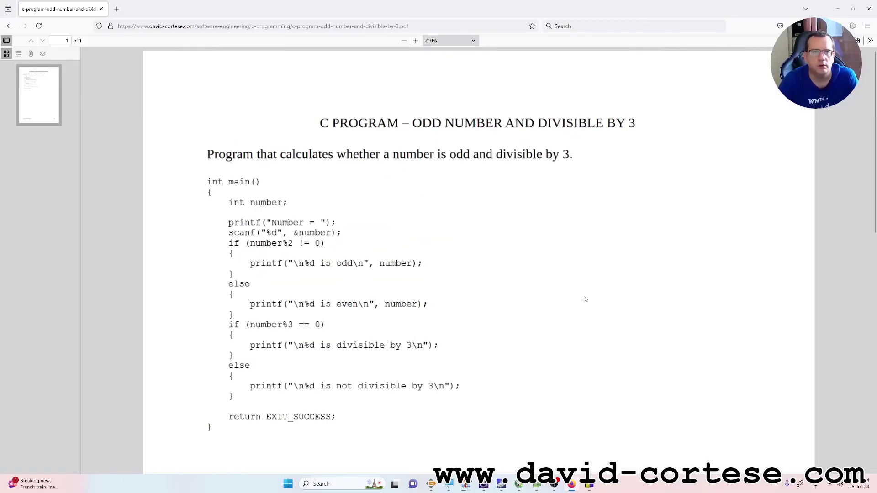
Step: Leave the PDF and return toward the site's home page
click(8, 25)
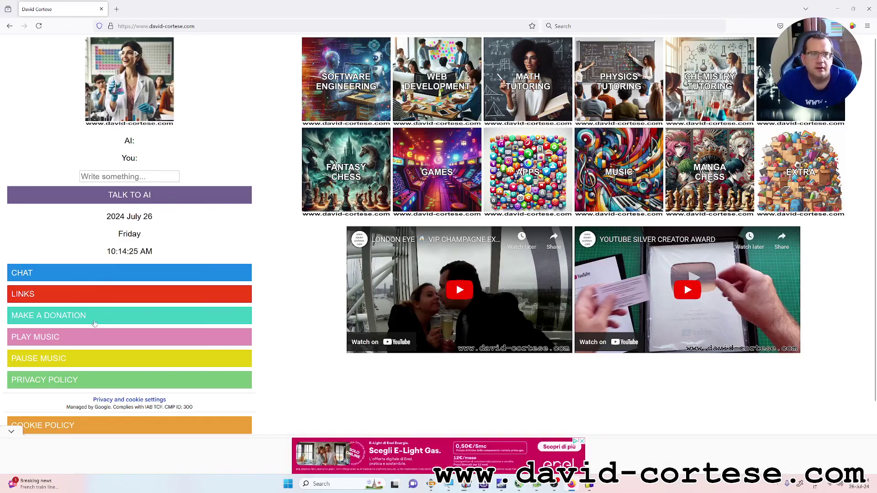
Step: Show the Make a Donation page with its Donate option and QR code, zoomed in
click(78, 320)
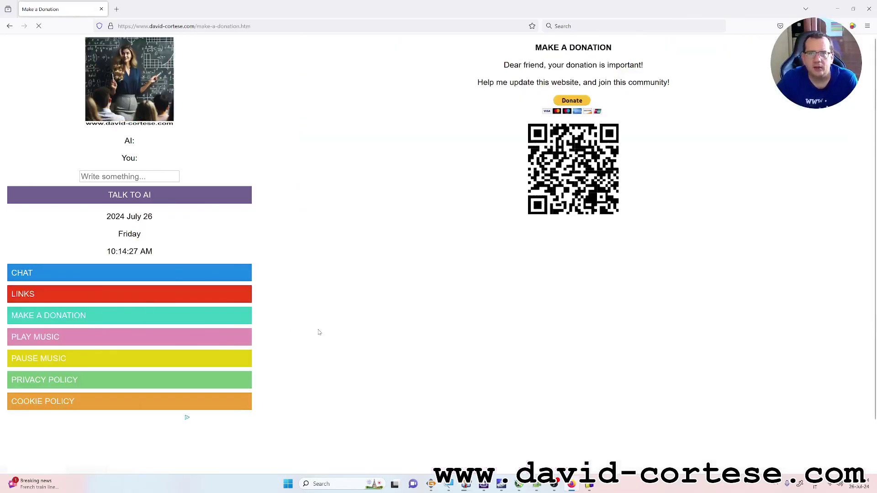
key(ctrl+plus)
key(ctrl+plus)
key(ctrl+plus)
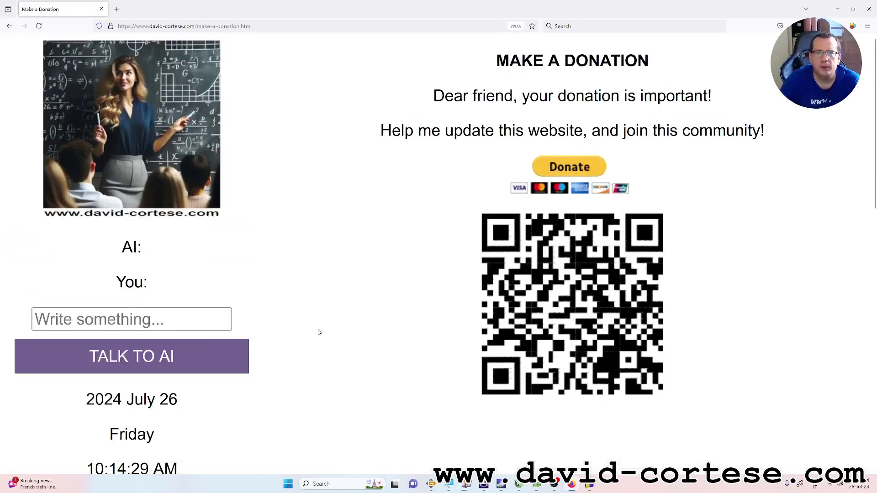